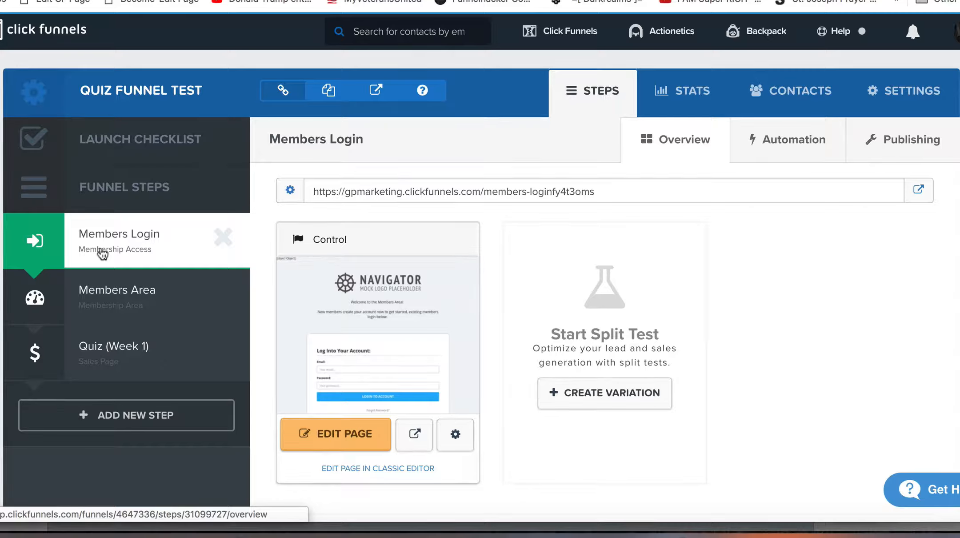
Step: Open the Members Area step and review its lesson sections, including the Take The Quiz! lesson and Module 2
{"action": "left_click", "coordinate": [175, 291]}
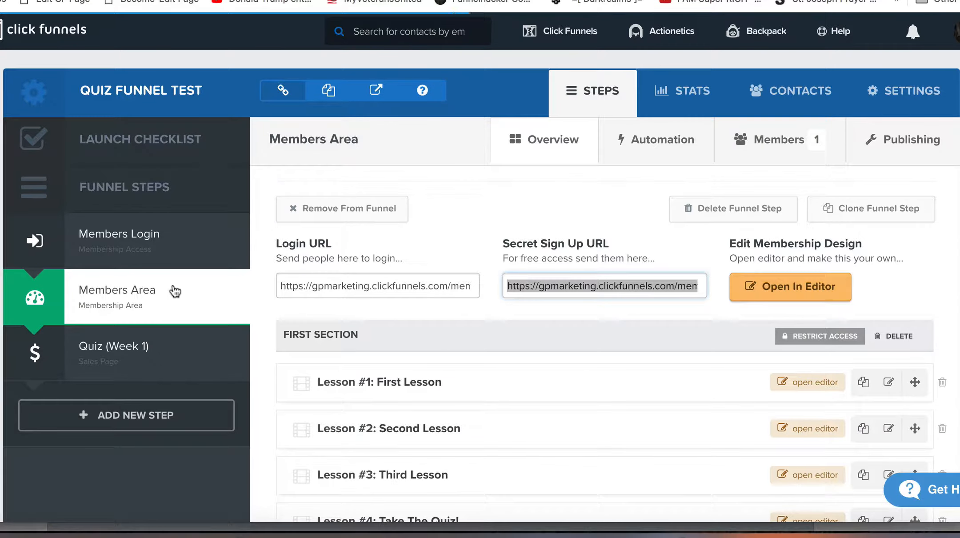
{"action": "scroll", "coordinate": [443, 332], "scroll_direction": "down", "scroll_amount": 5}
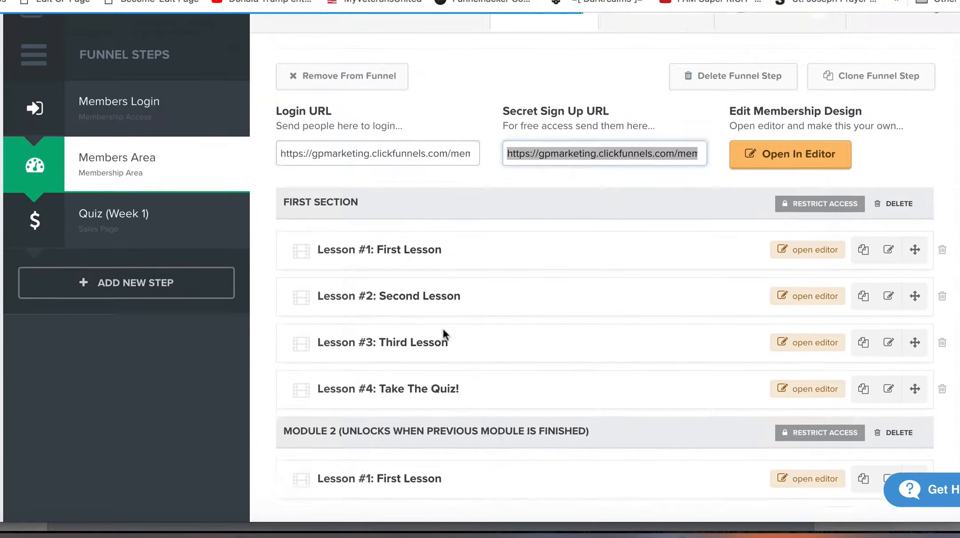
{"action": "scroll", "coordinate": [388, 287], "scroll_direction": "up", "scroll_amount": 1}
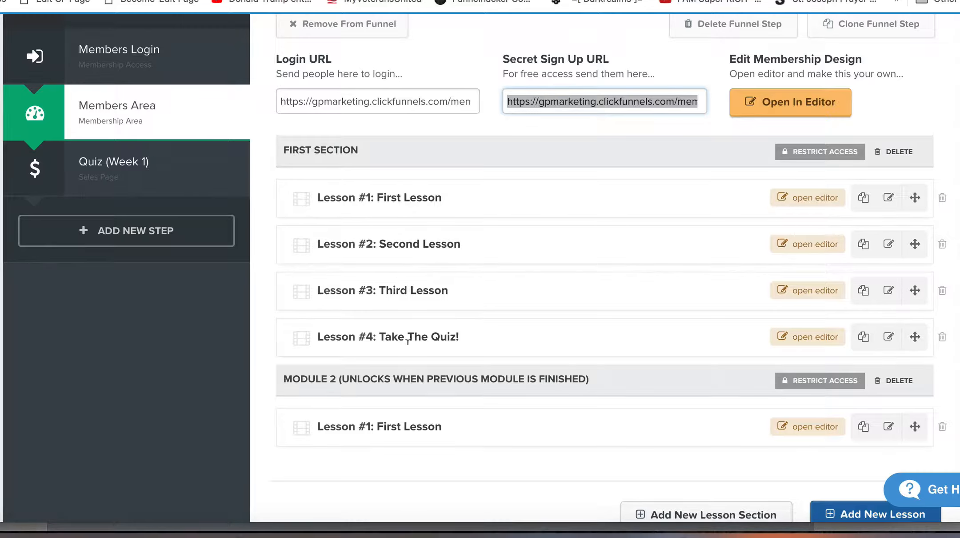
{"action": "left_click_drag", "start_coordinate": [366, 337], "coordinate": [474, 337]}
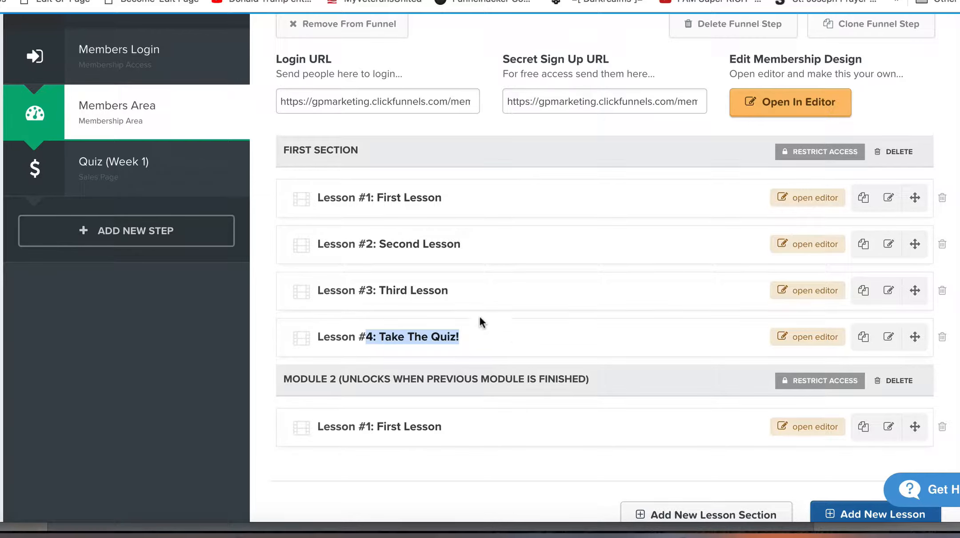
{"action": "scroll", "coordinate": [479, 316], "scroll_direction": "up", "scroll_amount": 4}
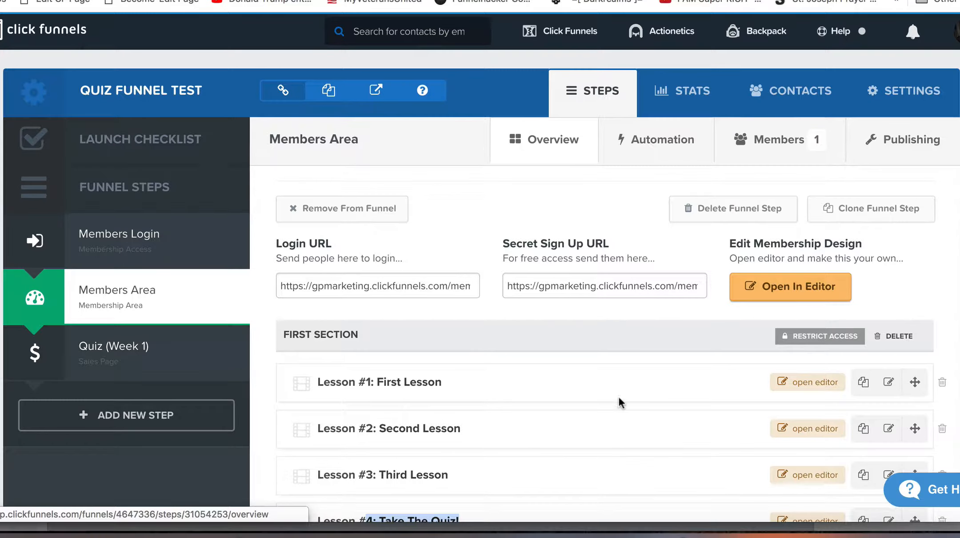
{"action": "scroll", "coordinate": [604, 392], "scroll_direction": "down", "scroll_amount": 1}
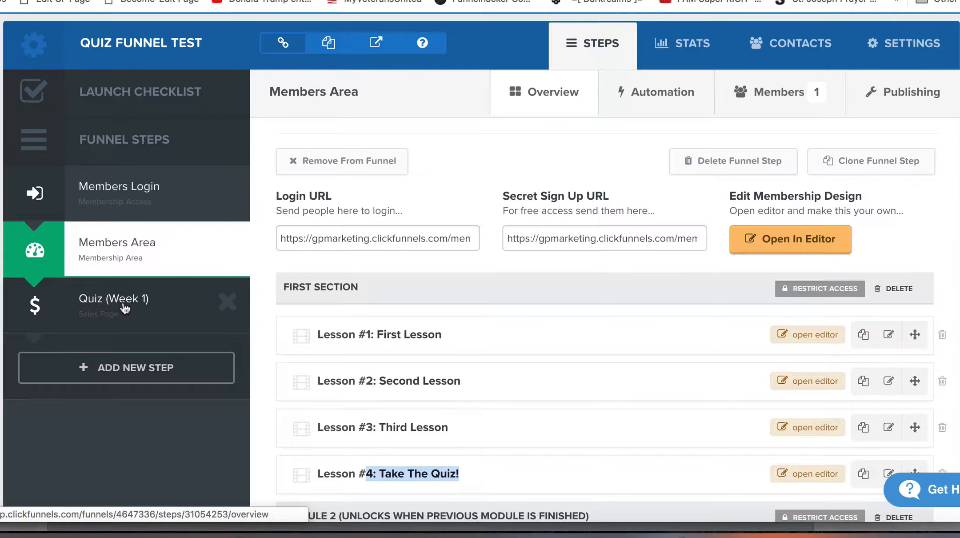
{"action": "scroll", "coordinate": [578, 311], "scroll_direction": "down", "scroll_amount": 2}
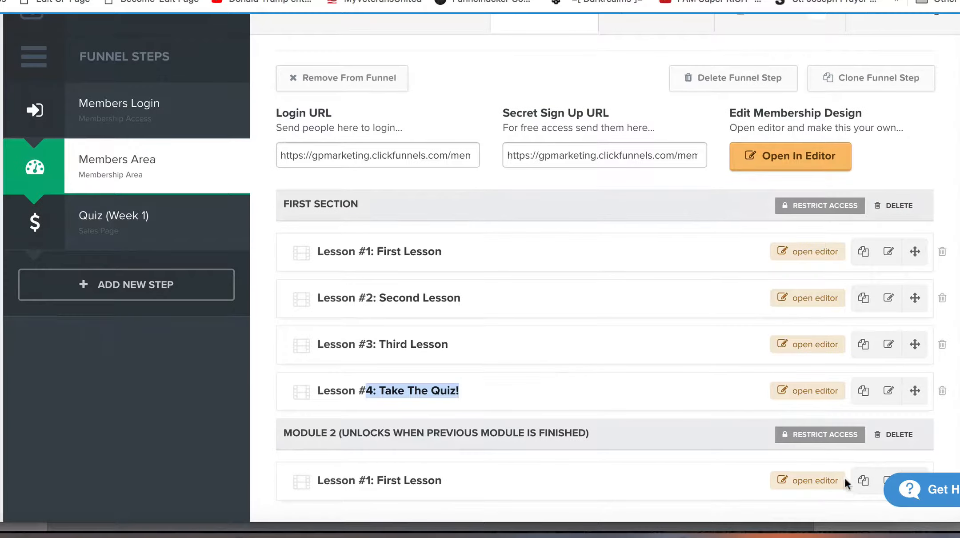
{"action": "scroll", "coordinate": [821, 433], "scroll_direction": "down", "scroll_amount": 2}
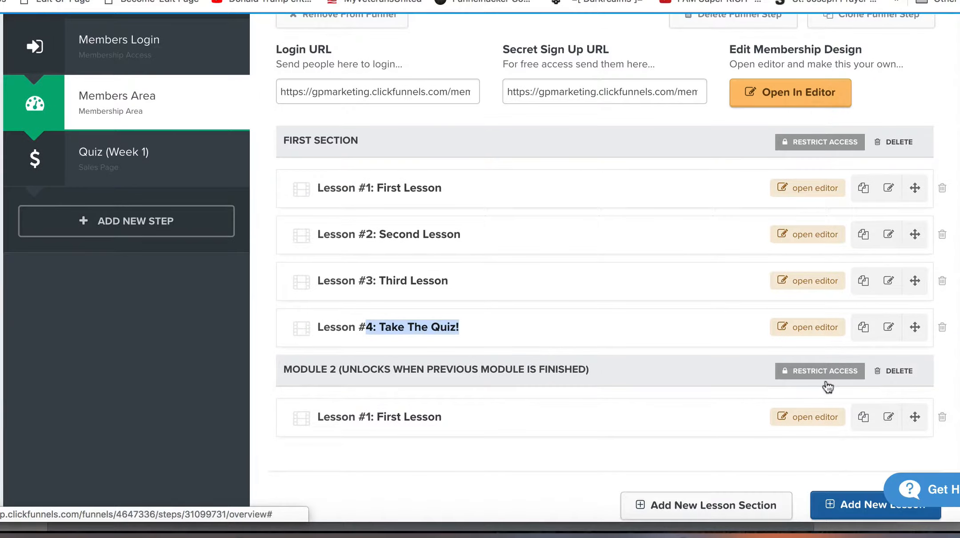
Step: Inspect the tag requirement in the Module 2 section's access restrictions and close the settings without updating them
{"action": "left_click", "coordinate": [807, 371]}
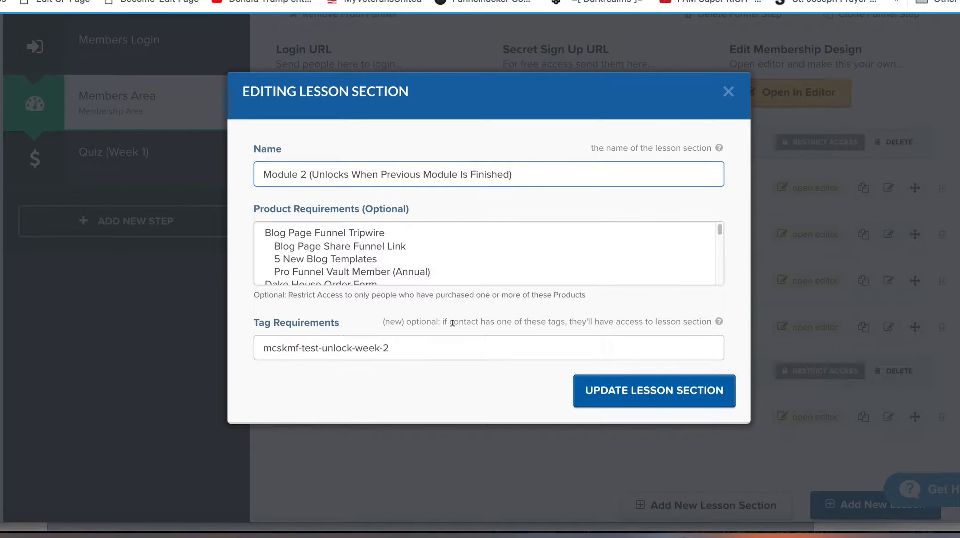
{"action": "left_click", "coordinate": [306, 348]}
{"action": "key", "text": "ctrl+a"}
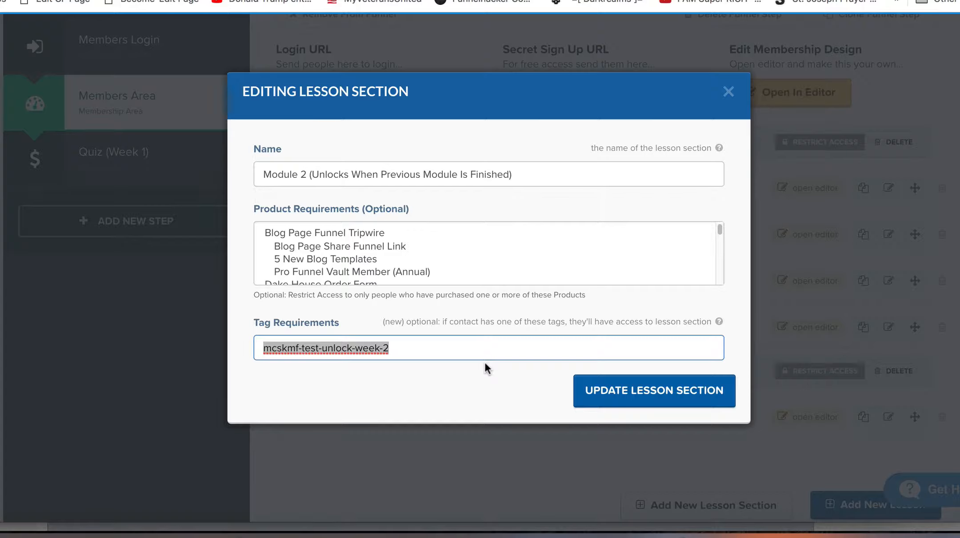
{"action": "triple_click", "coordinate": [343, 348]}
{"action": "left_click", "coordinate": [730, 90]}
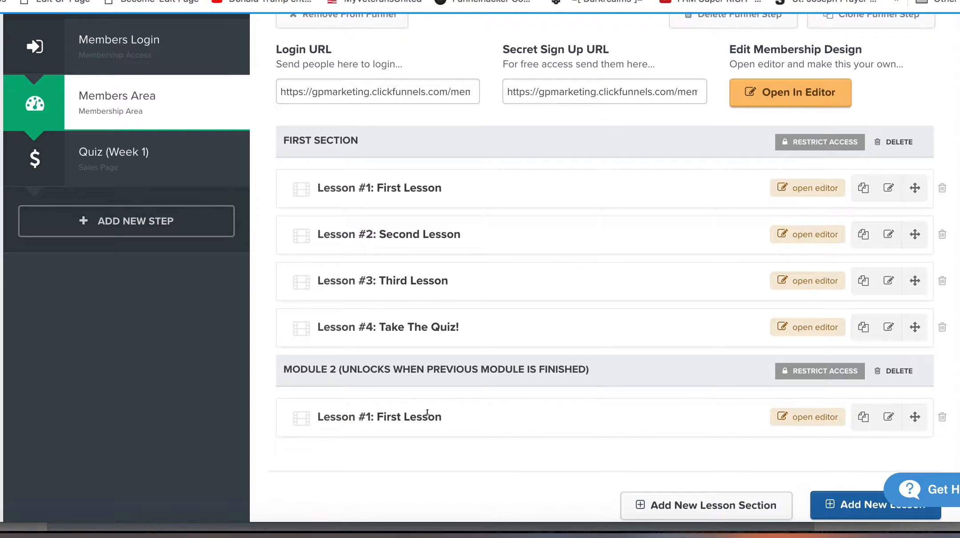
Step: Open the Members Area's membership design in the editor and preview the page
{"action": "scroll", "coordinate": [158, 240], "scroll_direction": "up", "scroll_amount": 1}
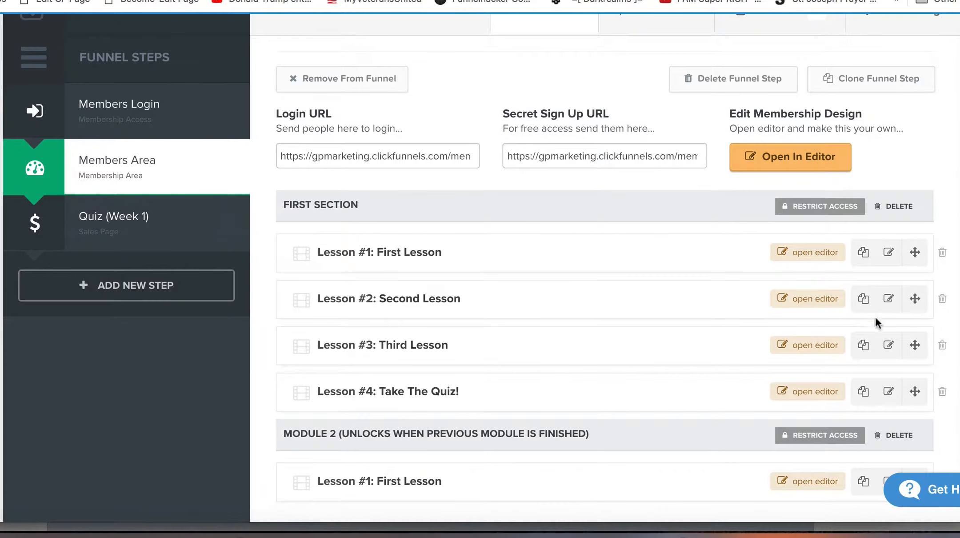
{"action": "left_click", "coordinate": [798, 161]}
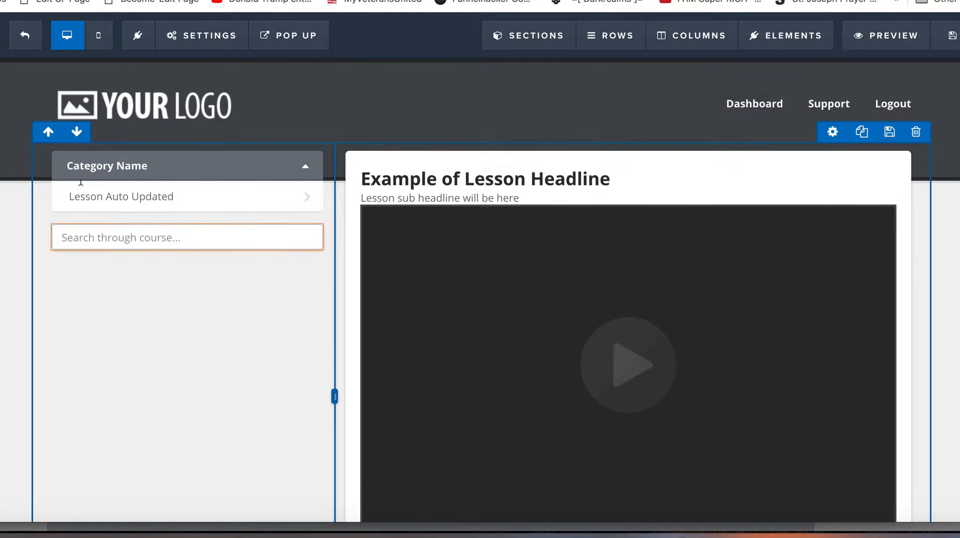
{"action": "scroll", "coordinate": [159, 207], "scroll_direction": "down", "scroll_amount": 2}
{"action": "scroll", "coordinate": [159, 208], "scroll_direction": "down", "scroll_amount": 4}
{"action": "scroll", "coordinate": [369, 240], "scroll_direction": "up", "scroll_amount": 6}
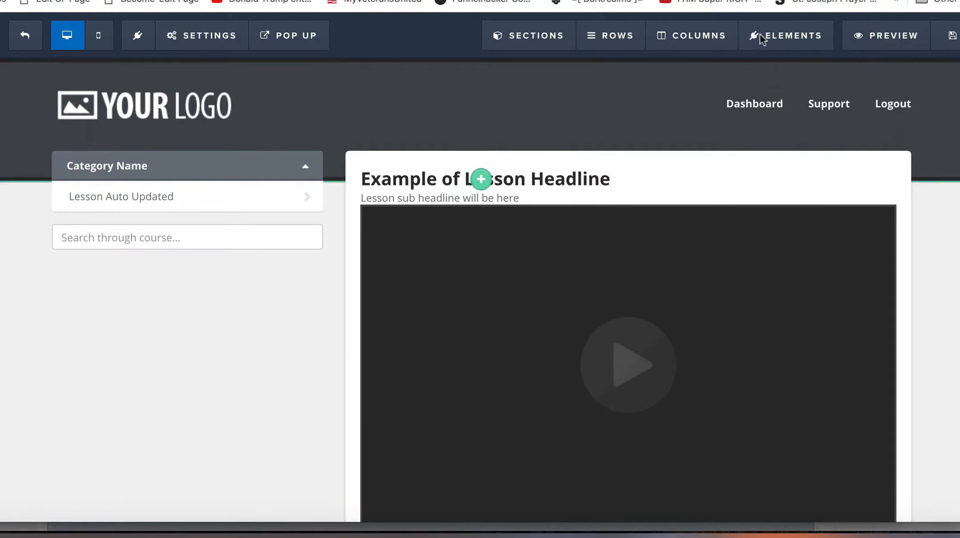
{"action": "left_click", "coordinate": [875, 31]}
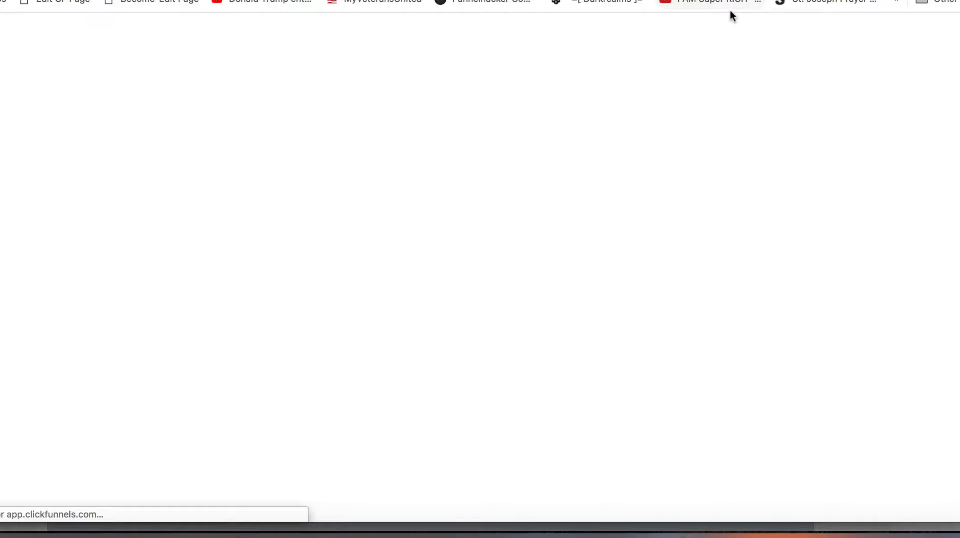
Step: Go through the First Section lessons in the preview one by one, ending on Take The Quiz! and its quiz link
{"action": "scroll", "coordinate": [661, 244], "scroll_direction": "down", "scroll_amount": 4}
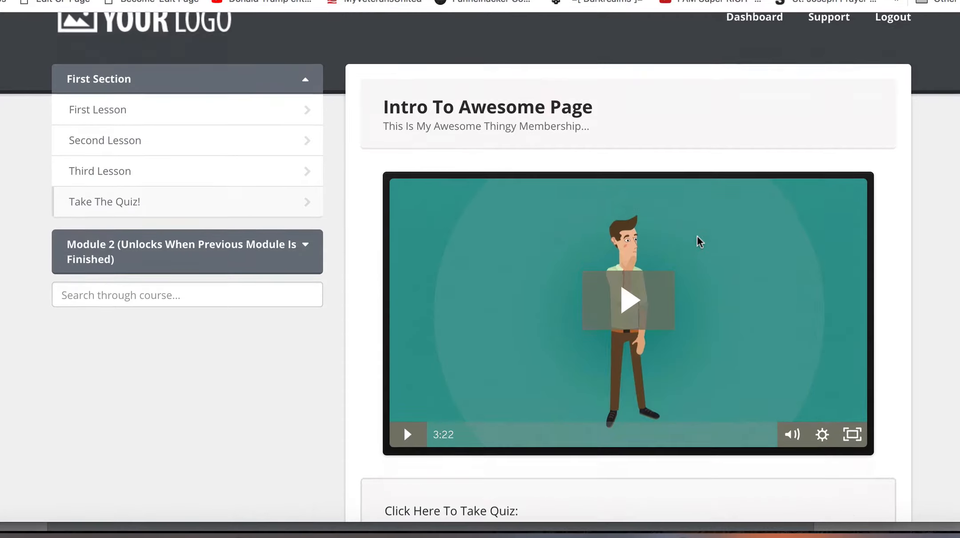
{"action": "scroll", "coordinate": [668, 212], "scroll_direction": "up", "scroll_amount": 4}
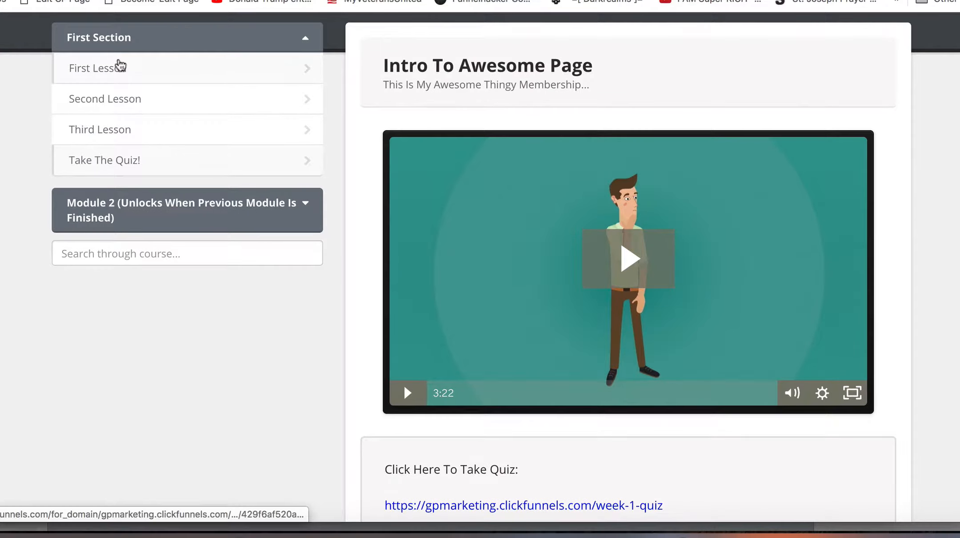
{"action": "left_click", "coordinate": [119, 67]}
{"action": "left_click", "coordinate": [130, 97]}
{"action": "left_click", "coordinate": [129, 126]}
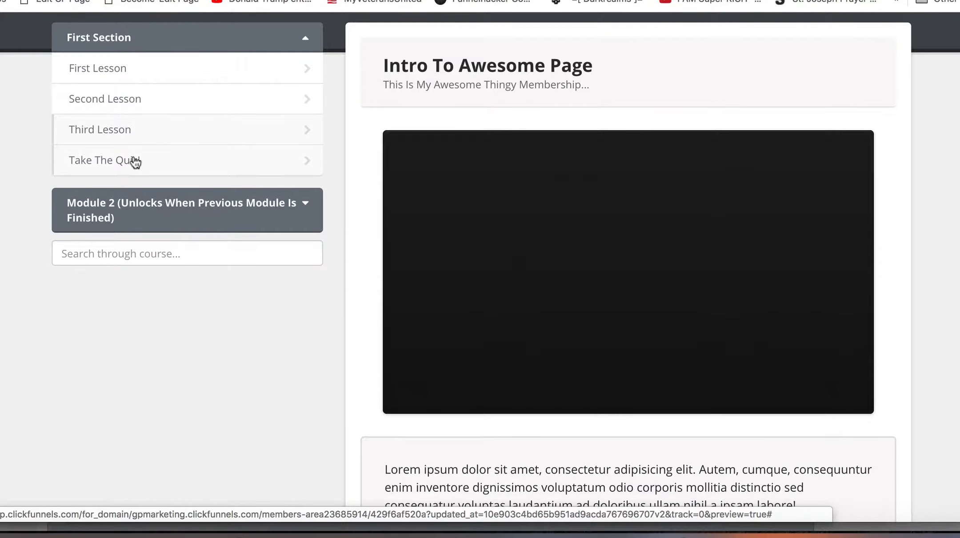
{"action": "left_click", "coordinate": [135, 161]}
{"action": "scroll", "coordinate": [606, 262], "scroll_direction": "down", "scroll_amount": 4}
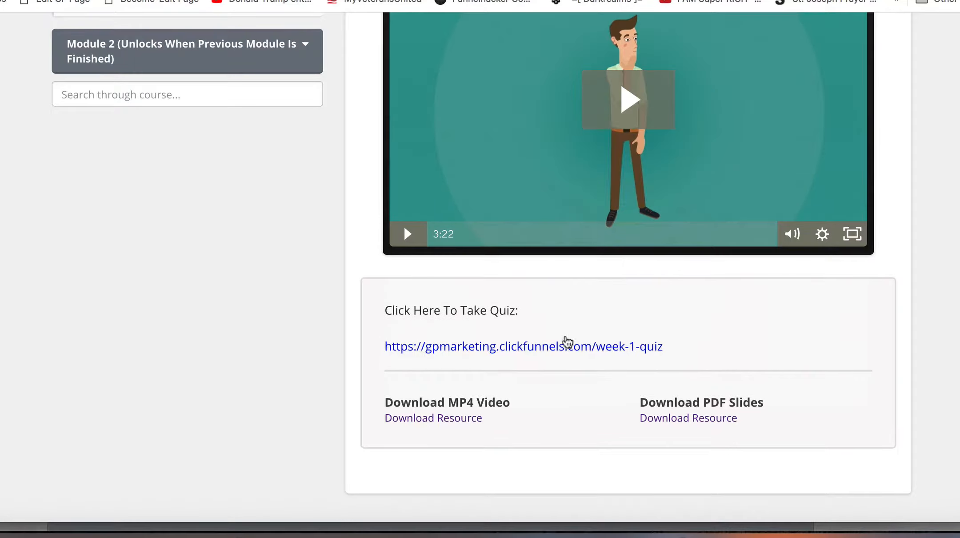
Step: Open the week-1-quiz link in a new tab and read the quiz page's headline and instructions
{"action": "right_click", "coordinate": [543, 343]}
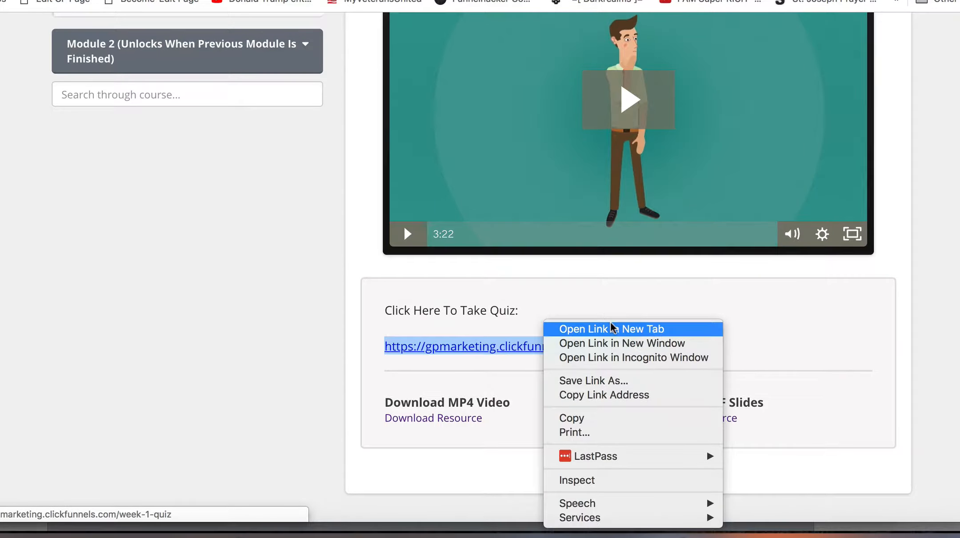
{"action": "left_click", "coordinate": [611, 329]}
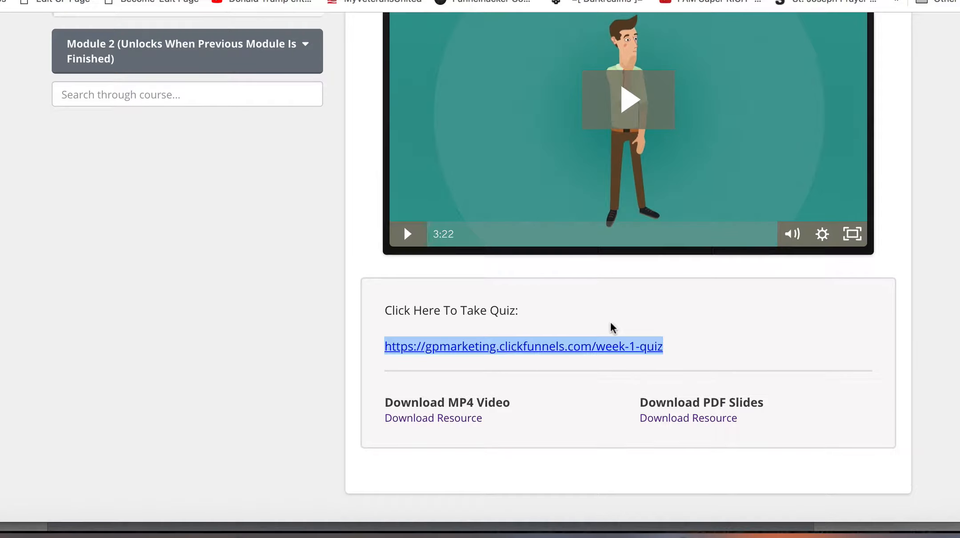
{"action": "left_click", "coordinate": [609, 346]}
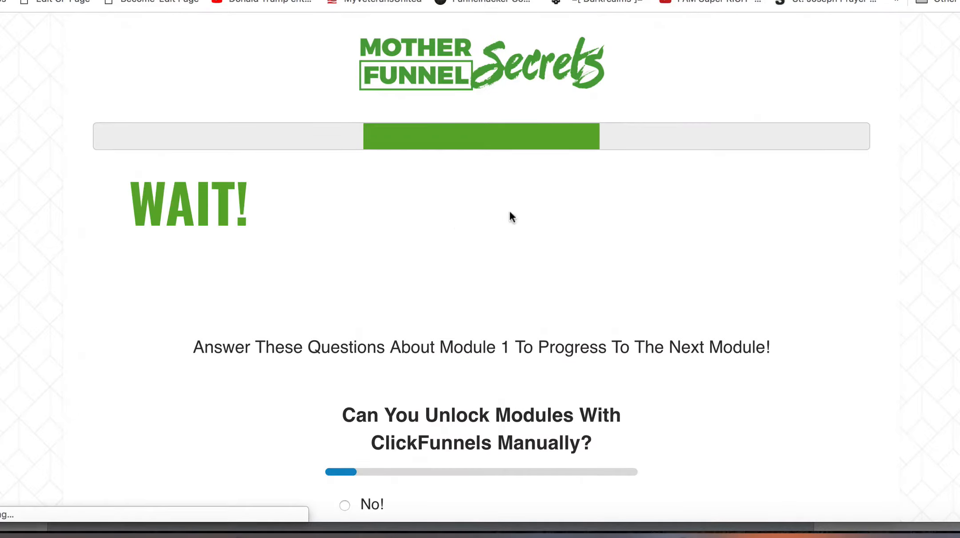
{"action": "left_click_drag", "start_coordinate": [294, 208], "coordinate": [783, 206]}
{"action": "left_click_drag", "start_coordinate": [348, 284], "coordinate": [746, 286]}
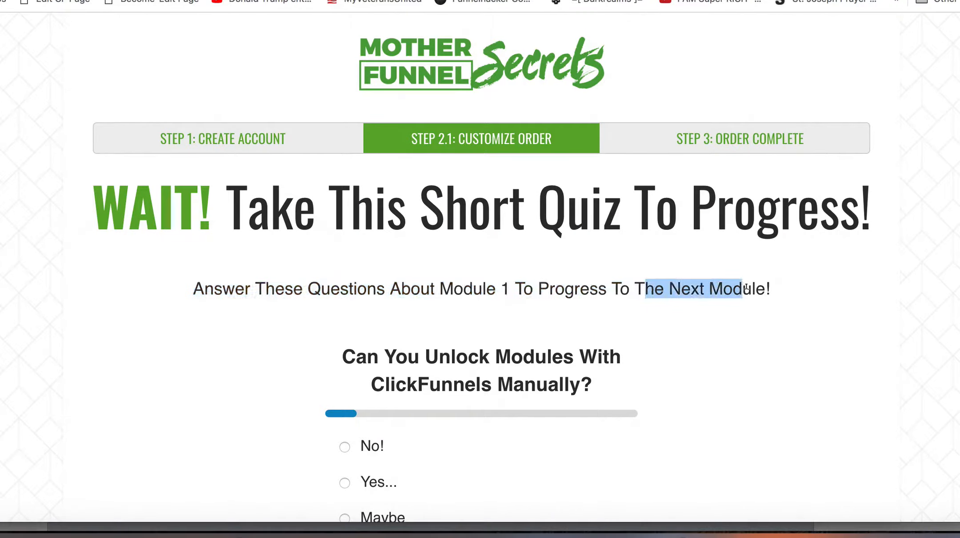
{"action": "left_click", "coordinate": [788, 371]}
{"action": "scroll", "coordinate": [518, 260], "scroll_direction": "down", "scroll_amount": 4}
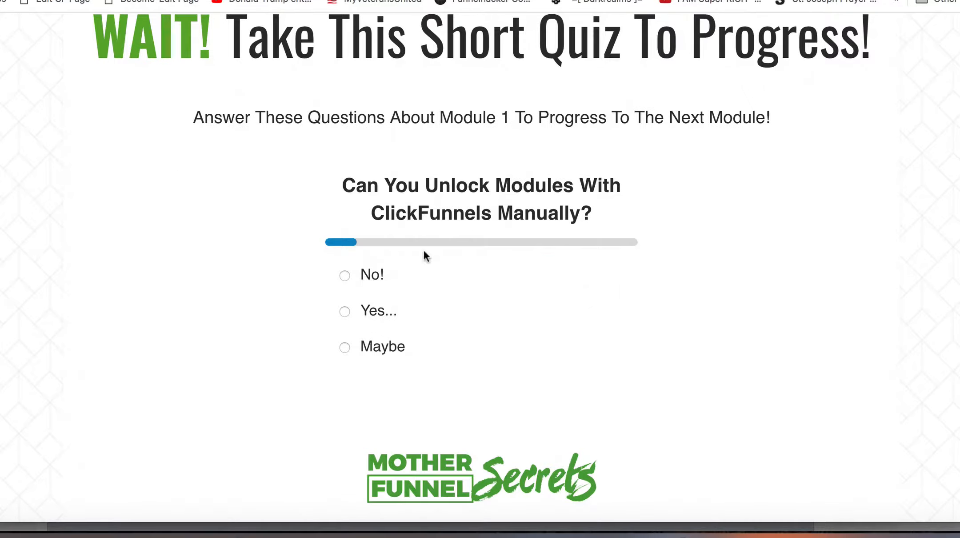
Step: Try the quiz with wrong answers, choosing Maybe, Order Page and an incorrect answer to the opt-in question
{"action": "left_click", "coordinate": [439, 360]}
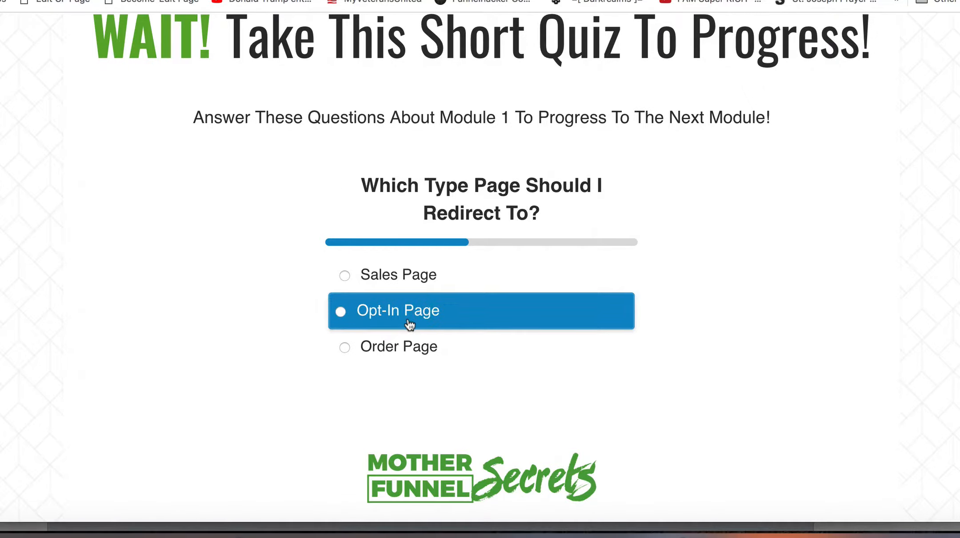
{"action": "left_click", "coordinate": [409, 349]}
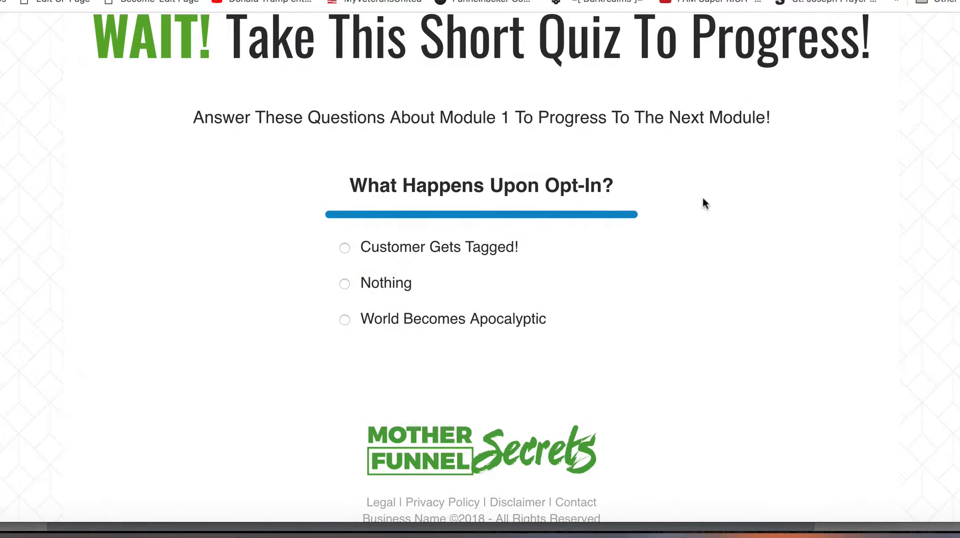
{"action": "left_click", "coordinate": [528, 299]}
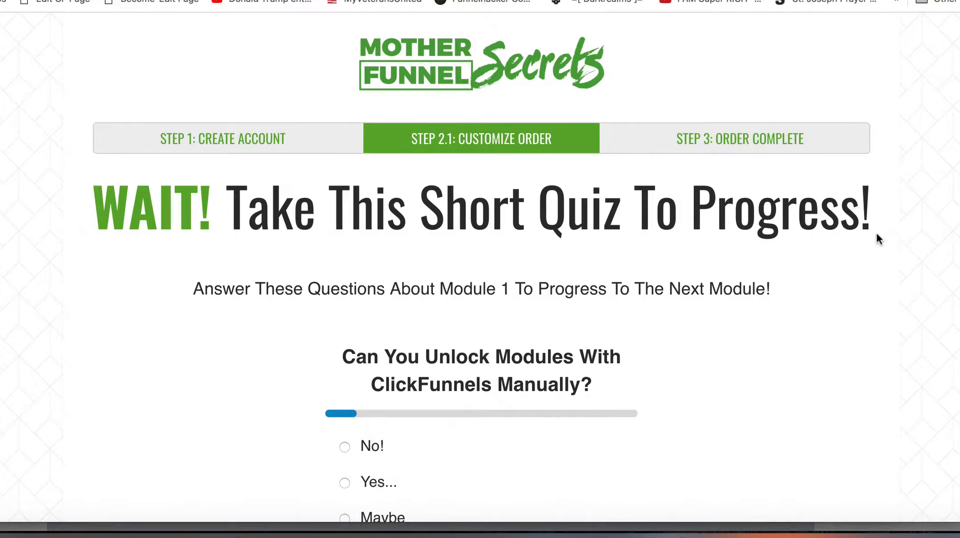
Step: Retake the quiz, answering No! for manual unlocking, Opt-In Page for the redirect and Customer Gets Tagged! for the opt-in
{"action": "scroll", "coordinate": [823, 228], "scroll_direction": "down", "scroll_amount": 3}
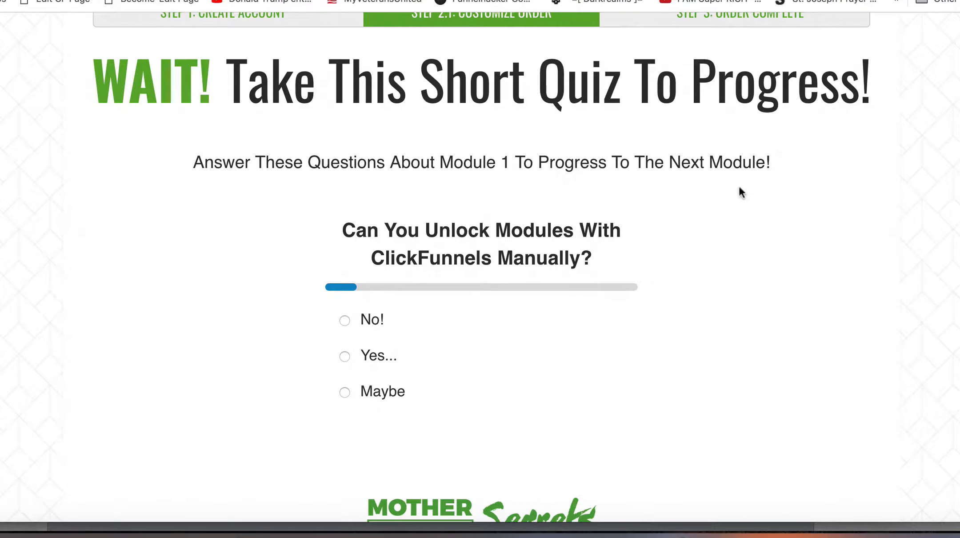
{"action": "scroll", "coordinate": [570, 238], "scroll_direction": "down", "scroll_amount": 2}
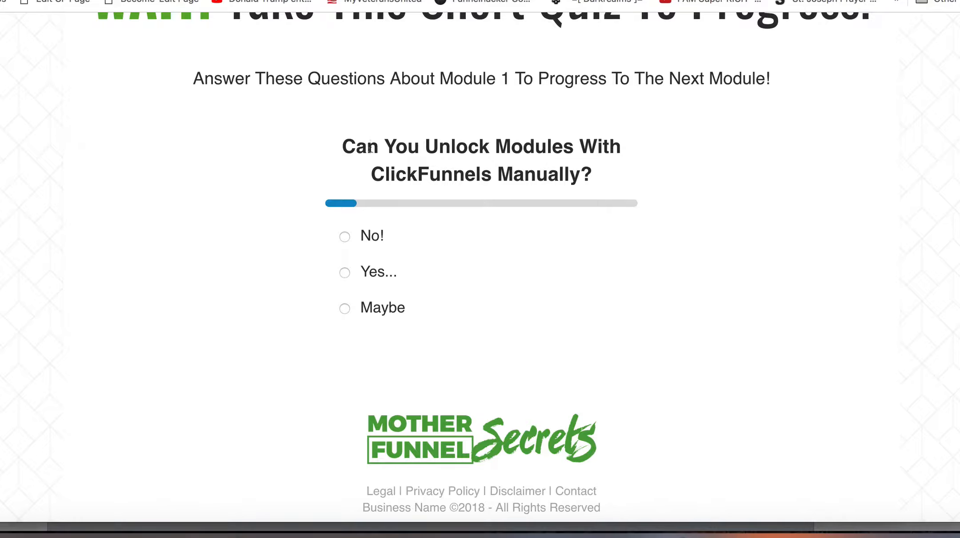
{"action": "left_click_drag", "start_coordinate": [356, 146], "coordinate": [551, 162]}
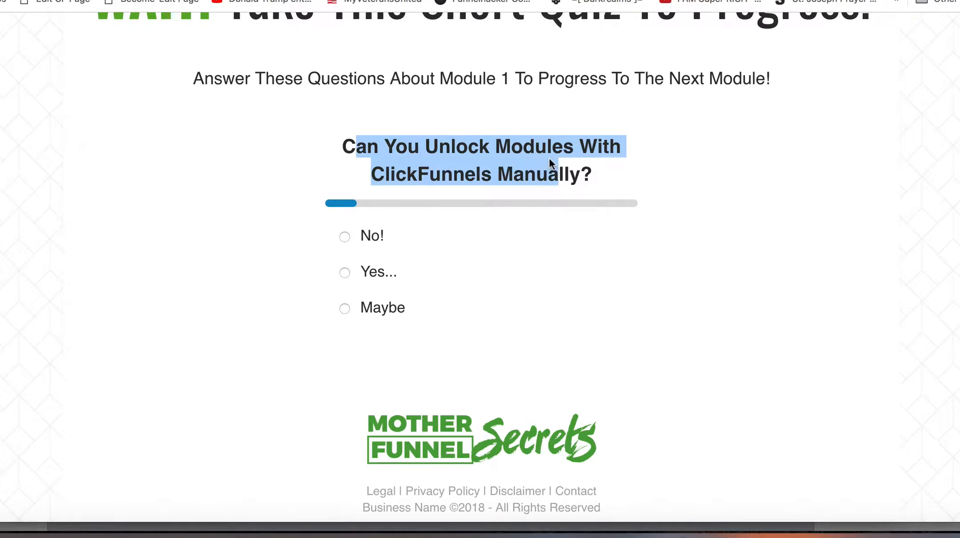
{"action": "left_click", "coordinate": [395, 151]}
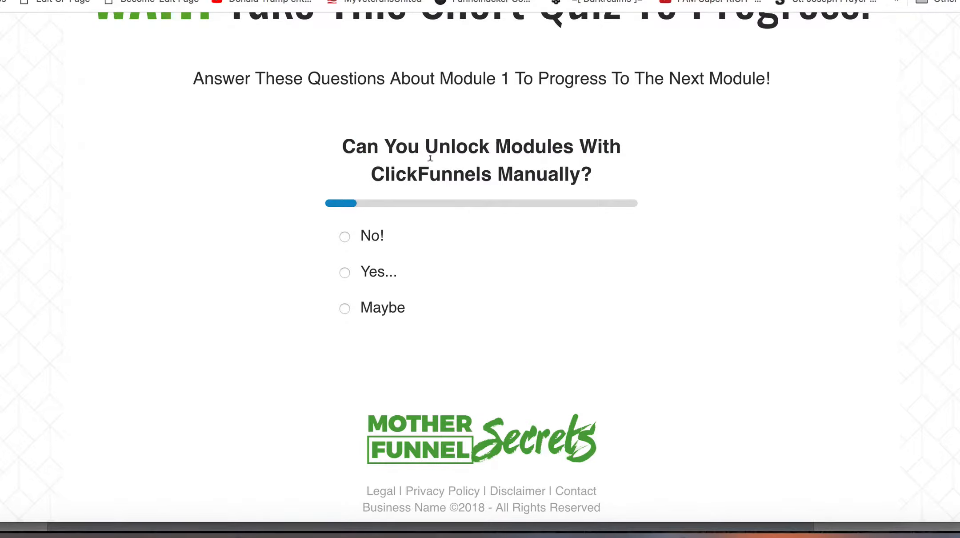
{"action": "left_click_drag", "start_coordinate": [407, 146], "coordinate": [526, 179]}
{"action": "left_click", "coordinate": [380, 227]}
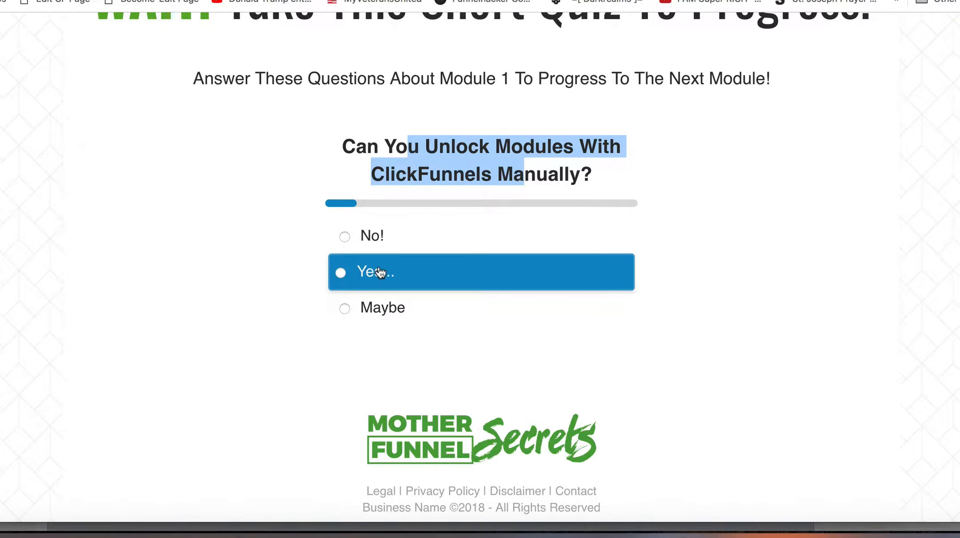
{"action": "left_click", "coordinate": [362, 232]}
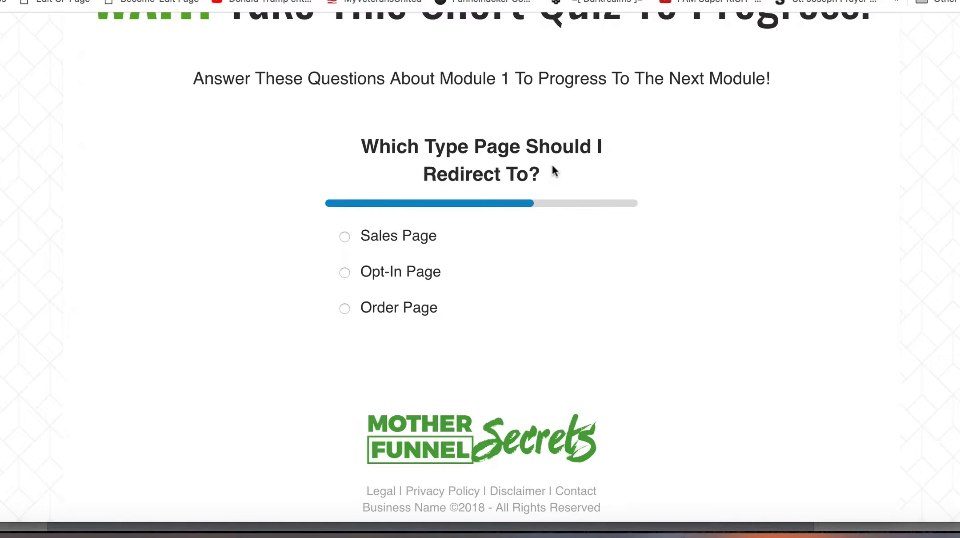
{"action": "left_click", "coordinate": [379, 272]}
{"action": "left_click_drag", "start_coordinate": [388, 154], "coordinate": [613, 151]}
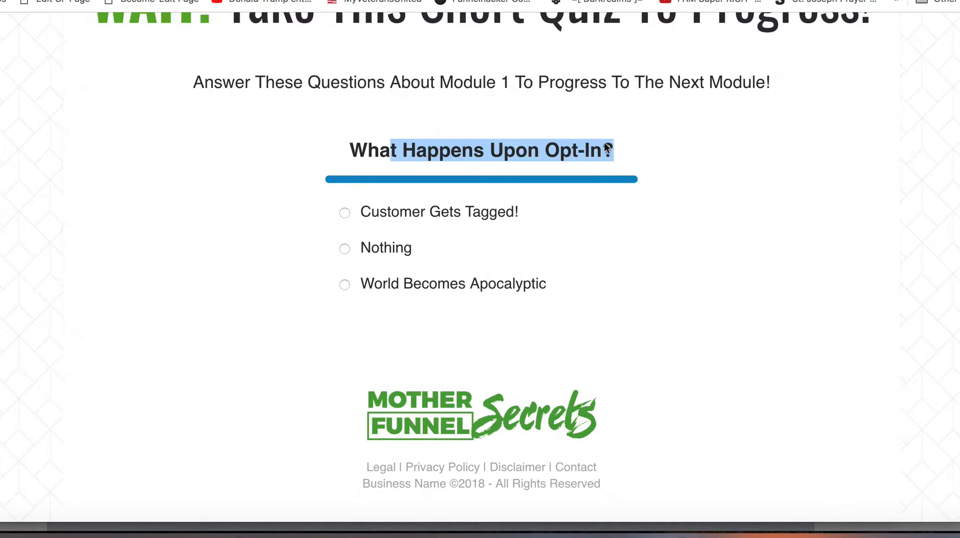
{"action": "left_click", "coordinate": [429, 213]}
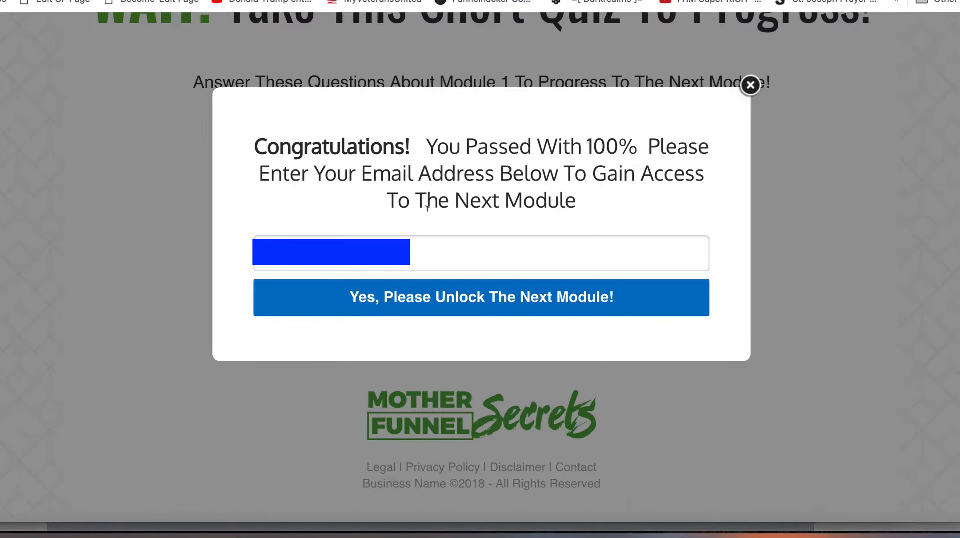
Step: Read the passed-quiz message and submit the email address to unlock the next module
{"action": "left_click_drag", "start_coordinate": [358, 147], "coordinate": [666, 173]}
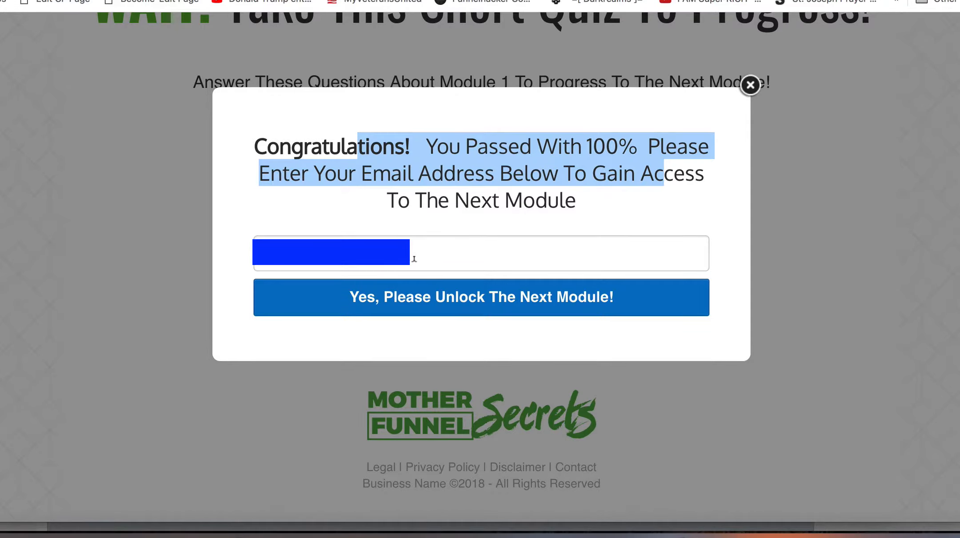
{"action": "left_click", "coordinate": [481, 313]}
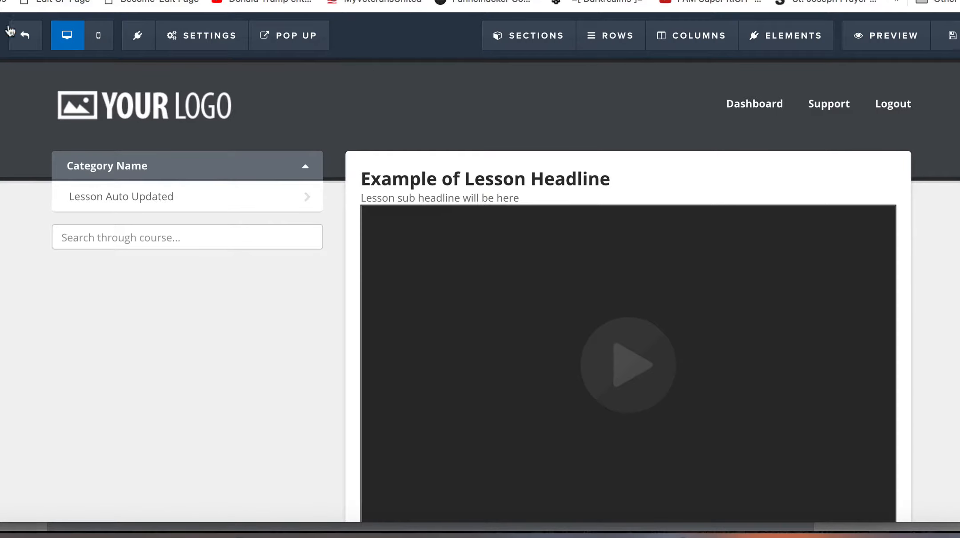
Step: Leave the lesson editor and open the Quiz (Week 1) funnel step's page for editing
{"action": "left_click", "coordinate": [16, 32]}
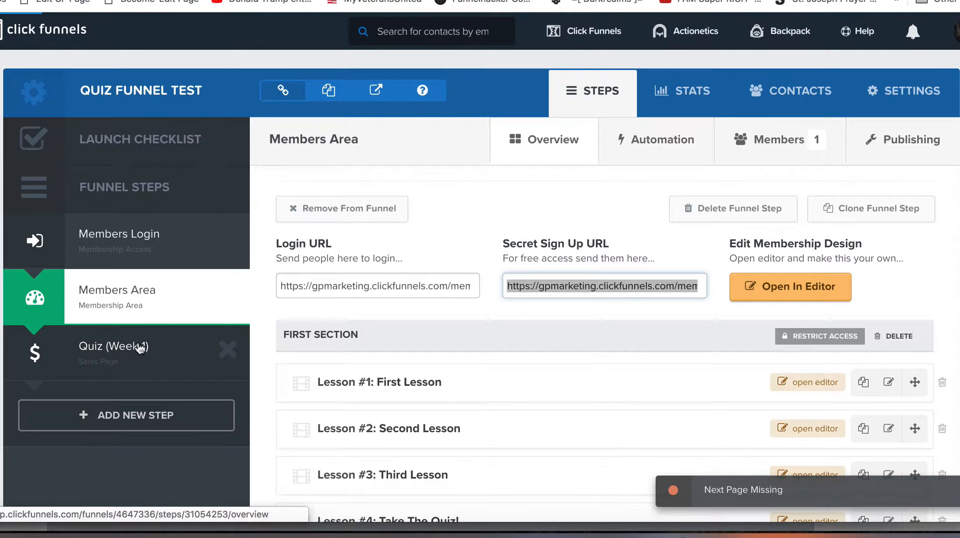
{"action": "left_click", "coordinate": [140, 348]}
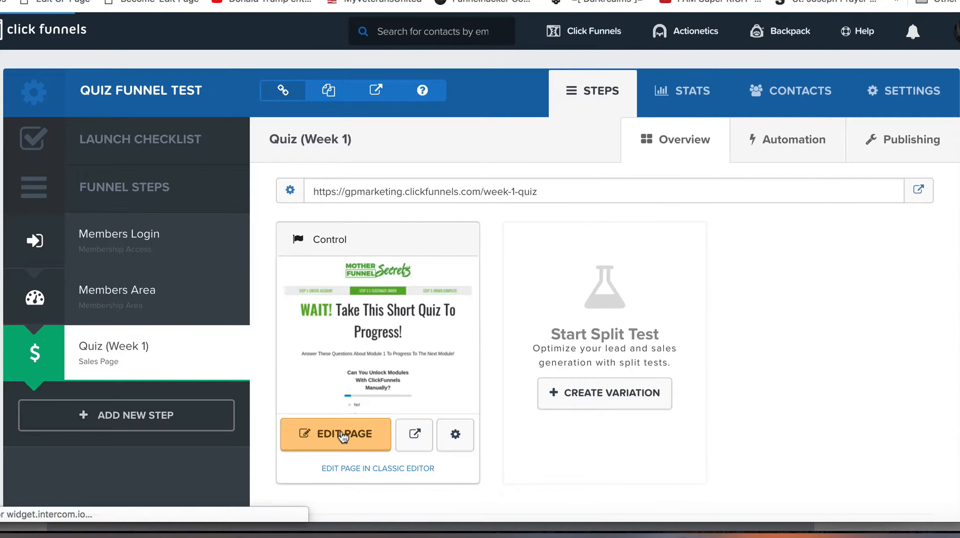
{"action": "left_click", "coordinate": [343, 436]}
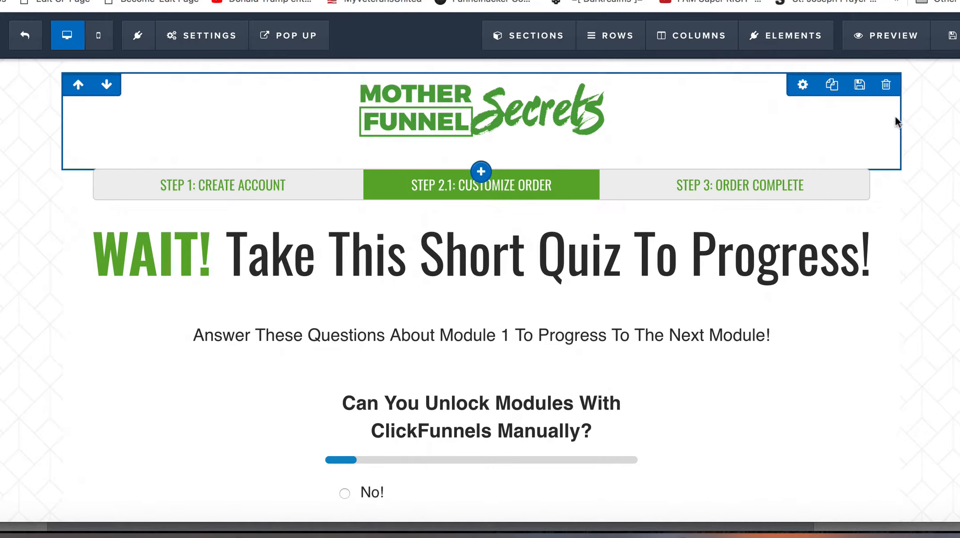
Step: Open the quiz survey element's settings and examine its advanced styles for question, answer, progress and hover
{"action": "scroll", "coordinate": [562, 337], "scroll_direction": "down", "scroll_amount": 3}
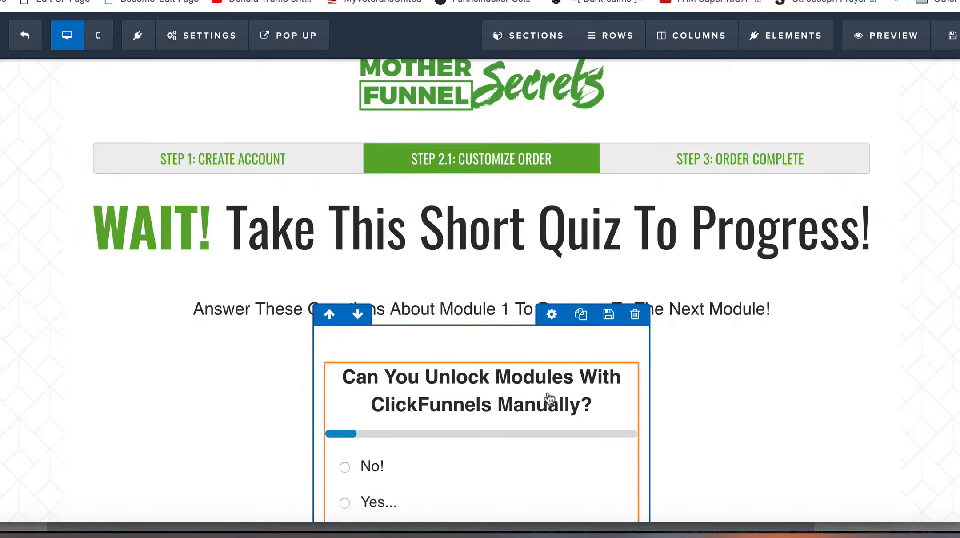
{"action": "scroll", "coordinate": [519, 377], "scroll_direction": "down", "scroll_amount": 2}
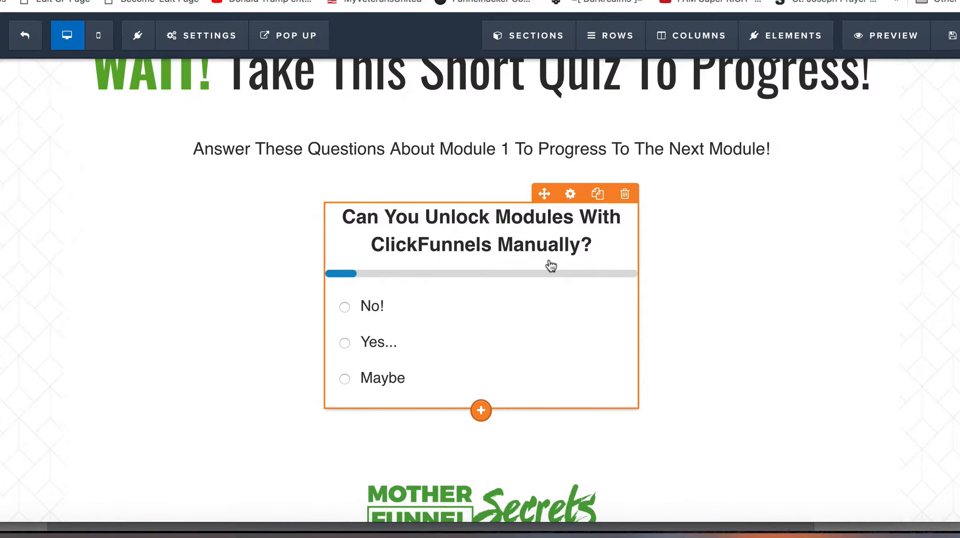
{"action": "left_click", "coordinate": [552, 266]}
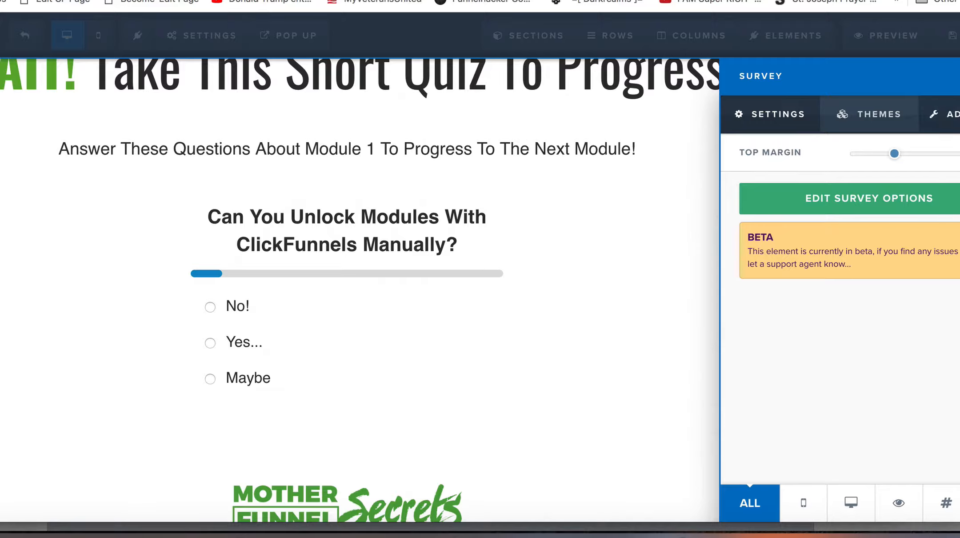
{"action": "left_click", "coordinate": [951, 114]}
{"action": "scroll", "coordinate": [879, 230], "scroll_direction": "down", "scroll_amount": 2}
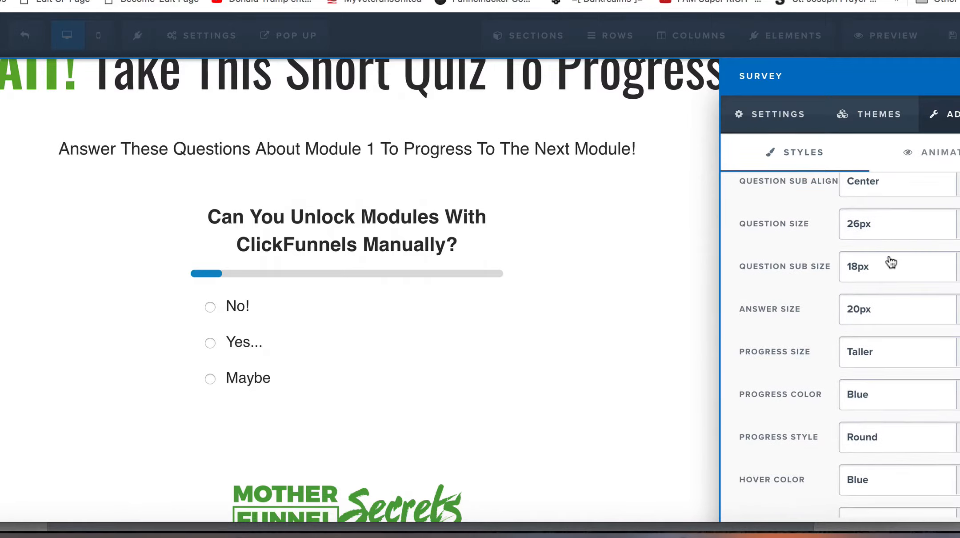
{"action": "scroll", "coordinate": [891, 262], "scroll_direction": "down", "scroll_amount": 1}
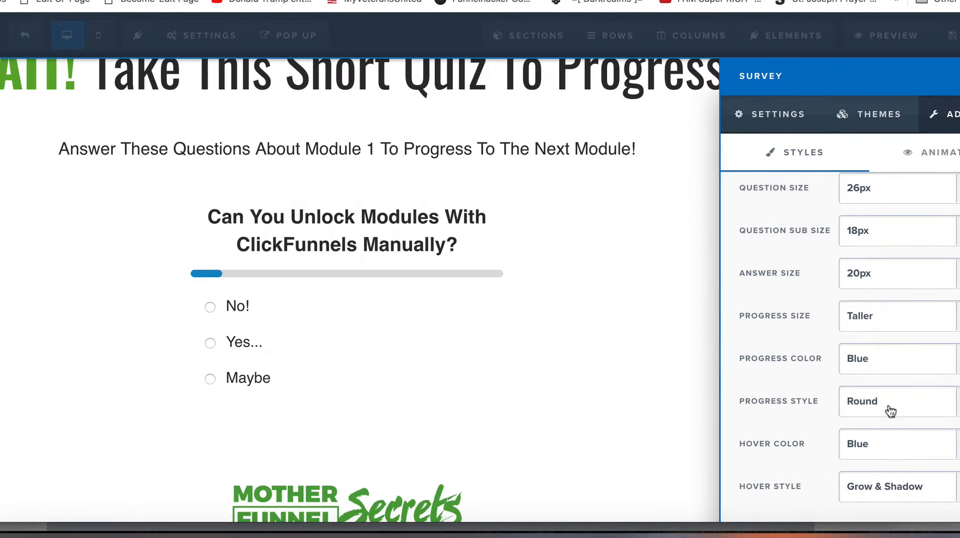
{"action": "scroll", "coordinate": [890, 410], "scroll_direction": "up", "scroll_amount": 3}
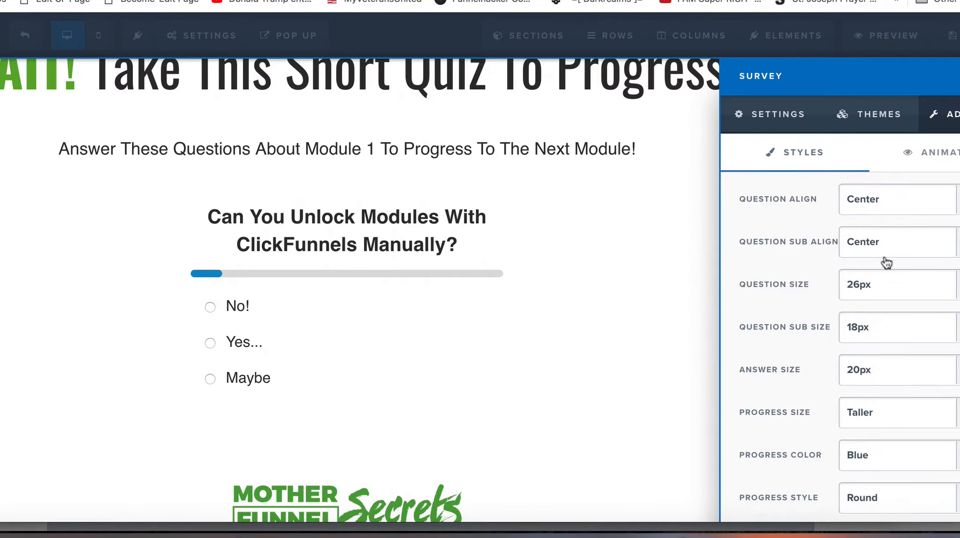
{"action": "left_click", "coordinate": [778, 114]}
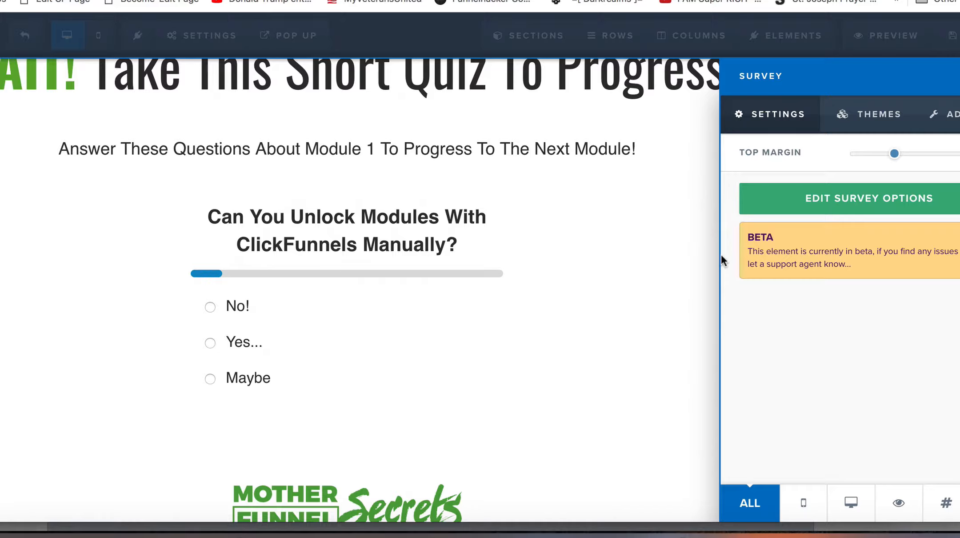
Step: Open the survey options and examine the answers and redirects of the question about unlocking modules manually
{"action": "left_click", "coordinate": [890, 201]}
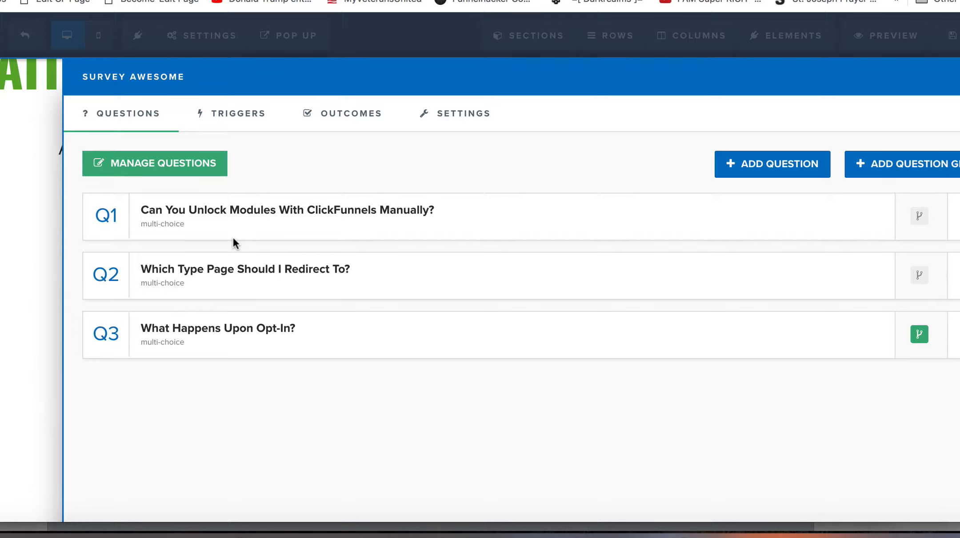
{"action": "left_click", "coordinate": [331, 207]}
{"action": "scroll", "coordinate": [338, 290], "scroll_direction": "down", "scroll_amount": 1}
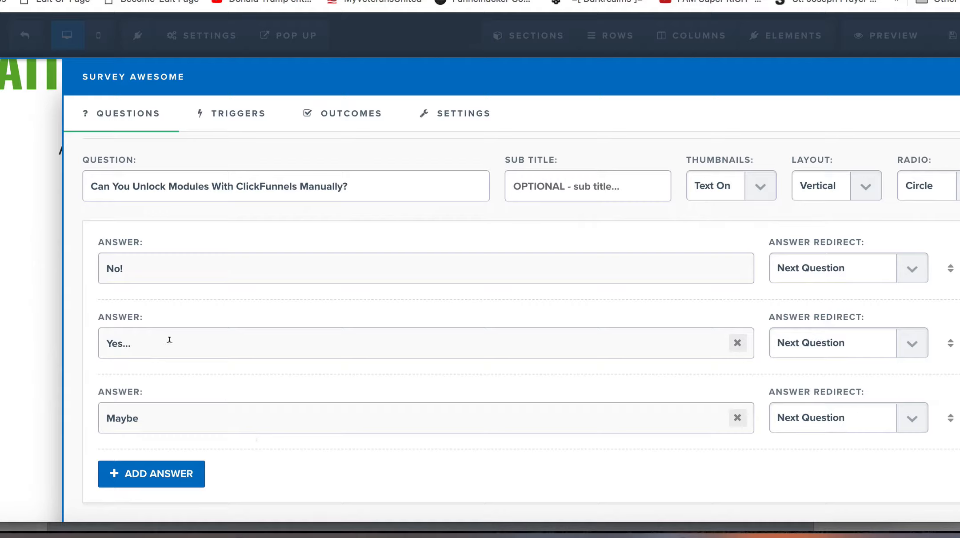
Step: Examine the Default Outcome Action's page action, custom redirect and conditions, and return to the outcomes list
{"action": "left_click", "coordinate": [358, 117]}
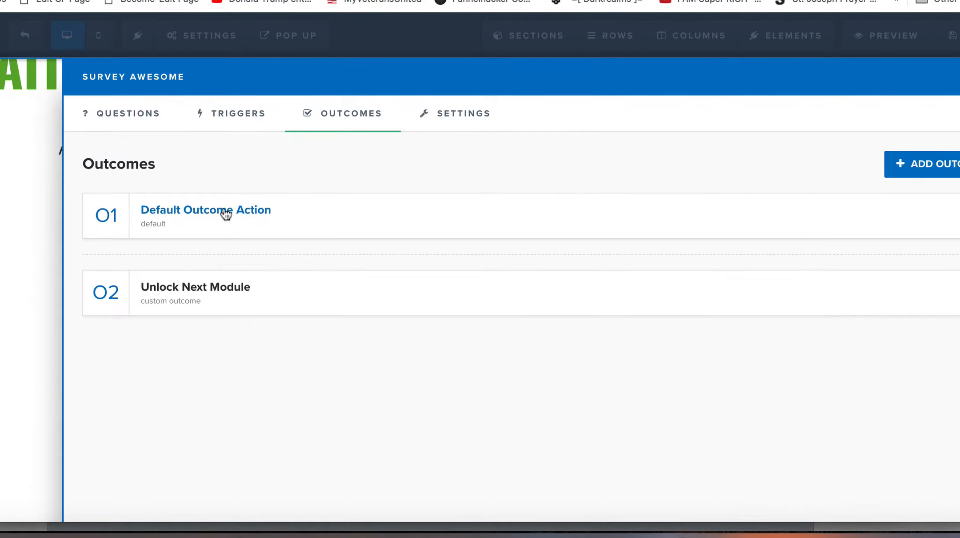
{"action": "left_click", "coordinate": [199, 209]}
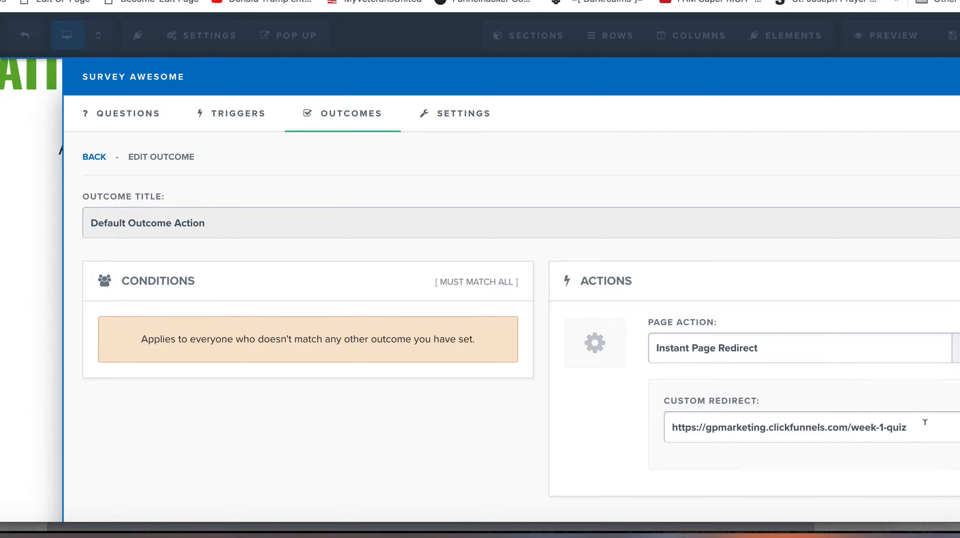
{"action": "left_click_drag", "start_coordinate": [925, 422], "coordinate": [674, 422]}
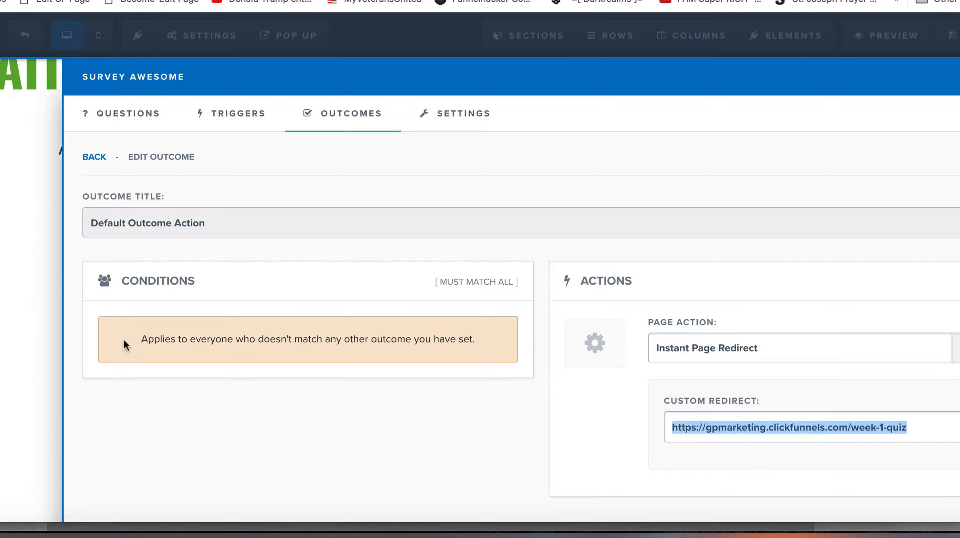
{"action": "left_click_drag", "start_coordinate": [201, 340], "coordinate": [450, 336]}
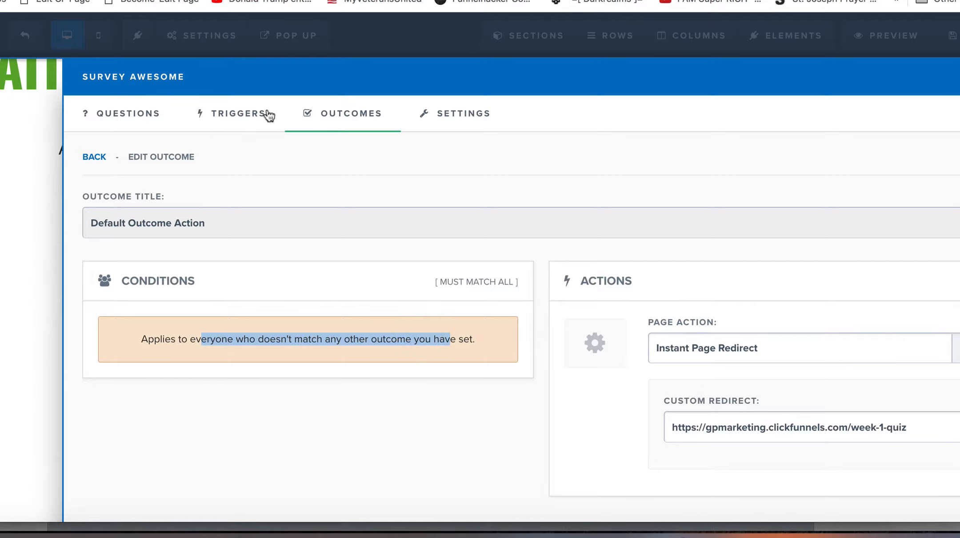
{"action": "left_click", "coordinate": [95, 156]}
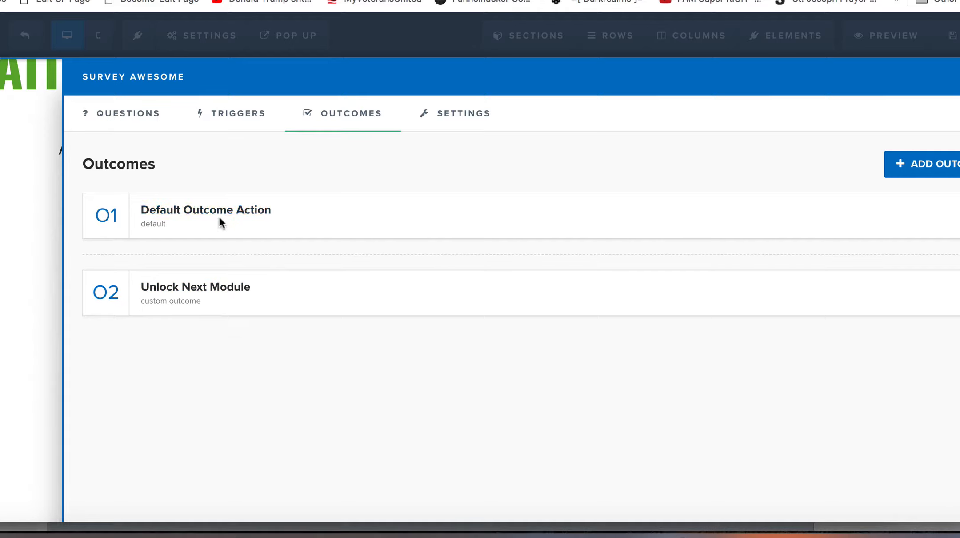
Step: Examine the Unlock Next Module outcome's question conditions, answer choices and page action, and close the survey options
{"action": "left_click", "coordinate": [202, 288]}
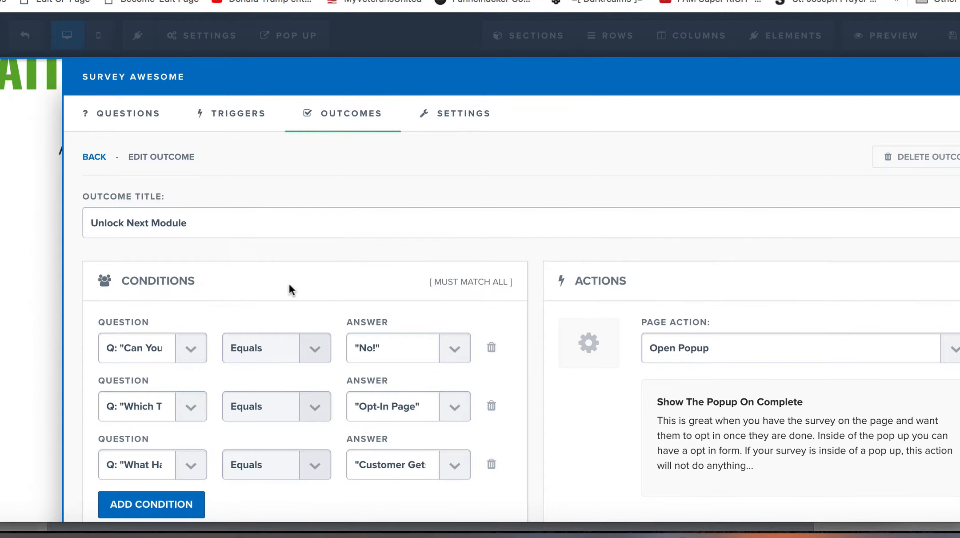
{"action": "scroll", "coordinate": [217, 237], "scroll_direction": "down", "scroll_amount": 1}
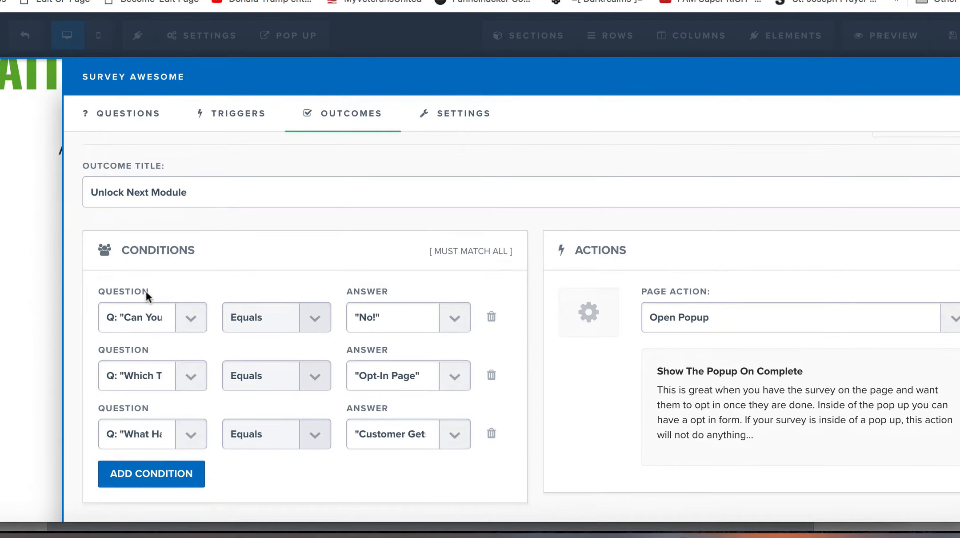
{"action": "left_click", "coordinate": [180, 320]}
{"action": "left_click", "coordinate": [219, 262]}
{"action": "left_click", "coordinate": [408, 312]}
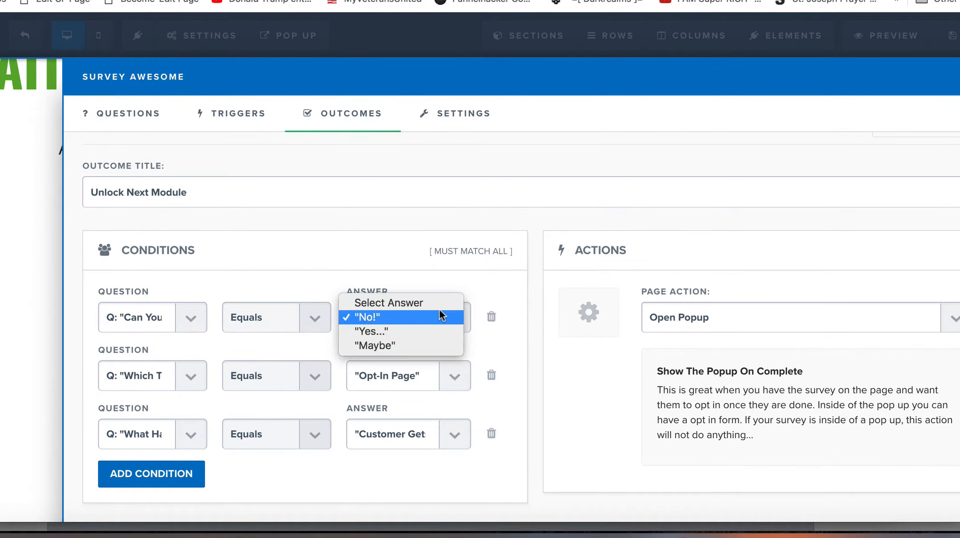
{"action": "left_click", "coordinate": [383, 238]}
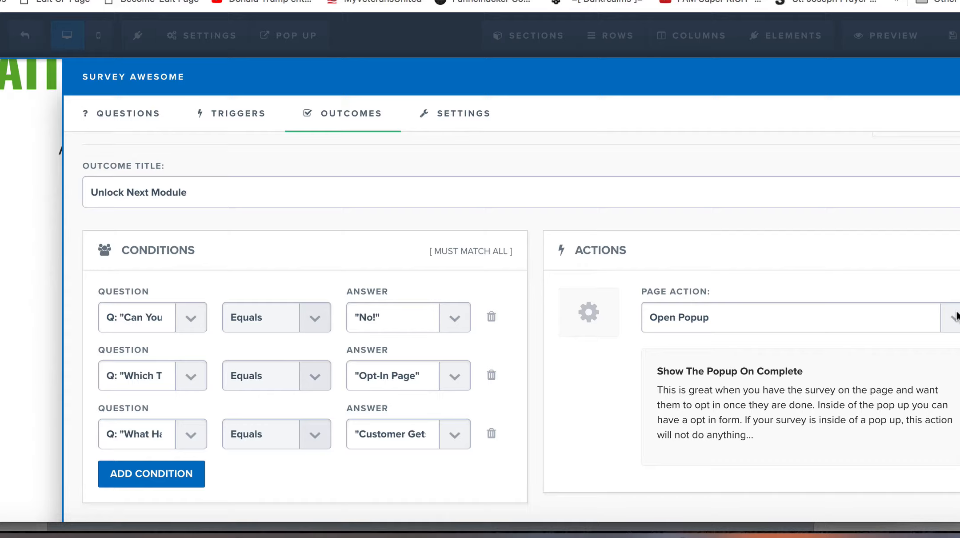
{"action": "left_click", "coordinate": [2, 236]}
Step: Review the quiz page's email integration, checking the integration, action and tag, and return to the page
{"action": "mouse_move", "coordinate": [202, 35]}
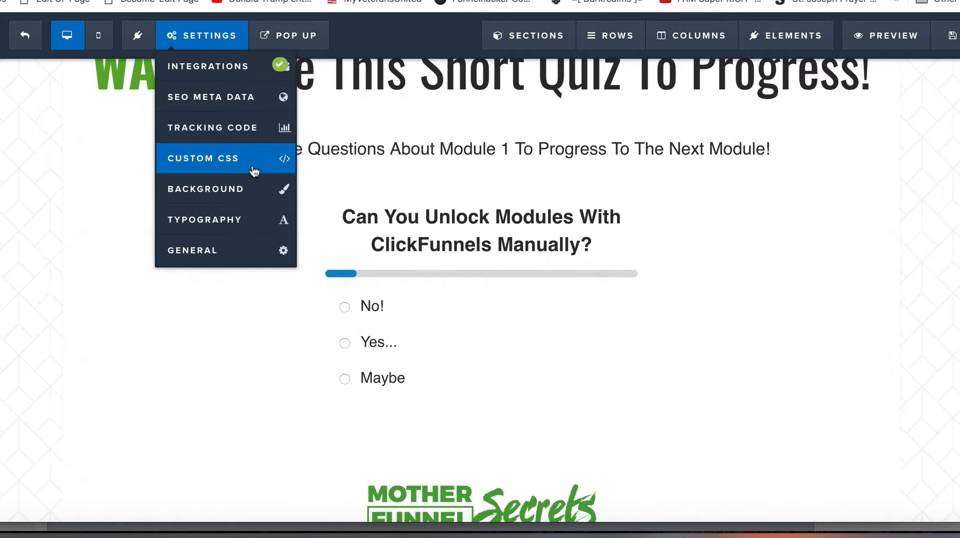
{"action": "left_click", "coordinate": [225, 68]}
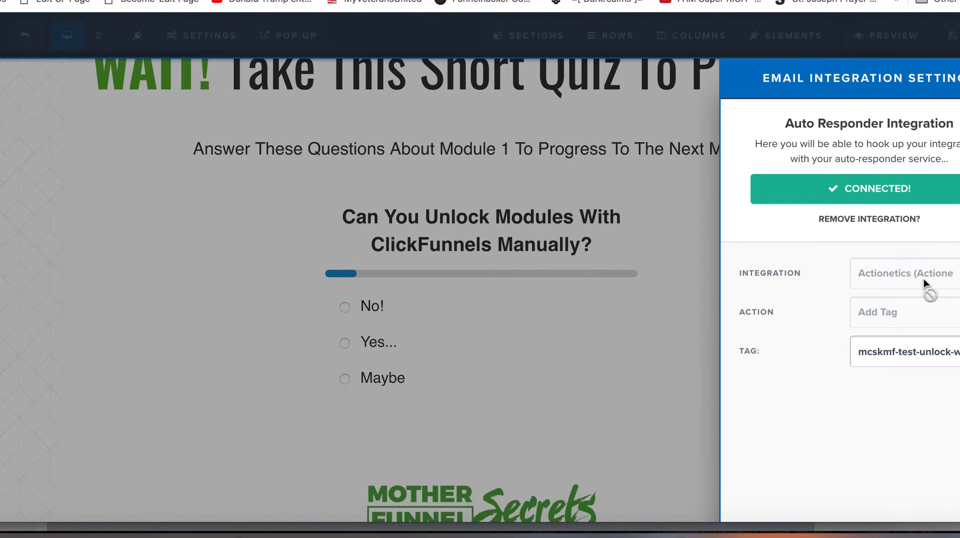
{"action": "left_click", "coordinate": [210, 230]}
{"action": "mouse_move", "coordinate": [202, 36]}
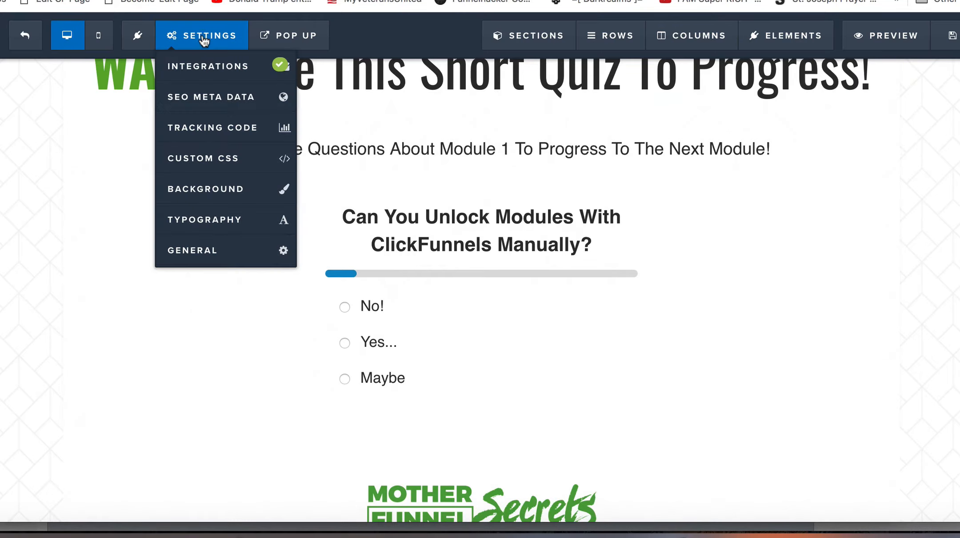
{"action": "left_click", "coordinate": [207, 67]}
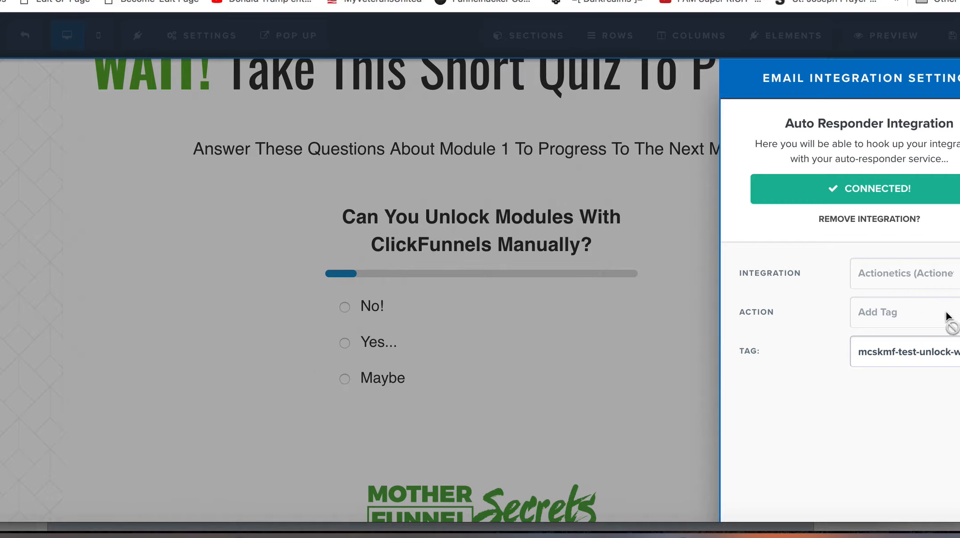
{"action": "triple_click", "coordinate": [937, 352]}
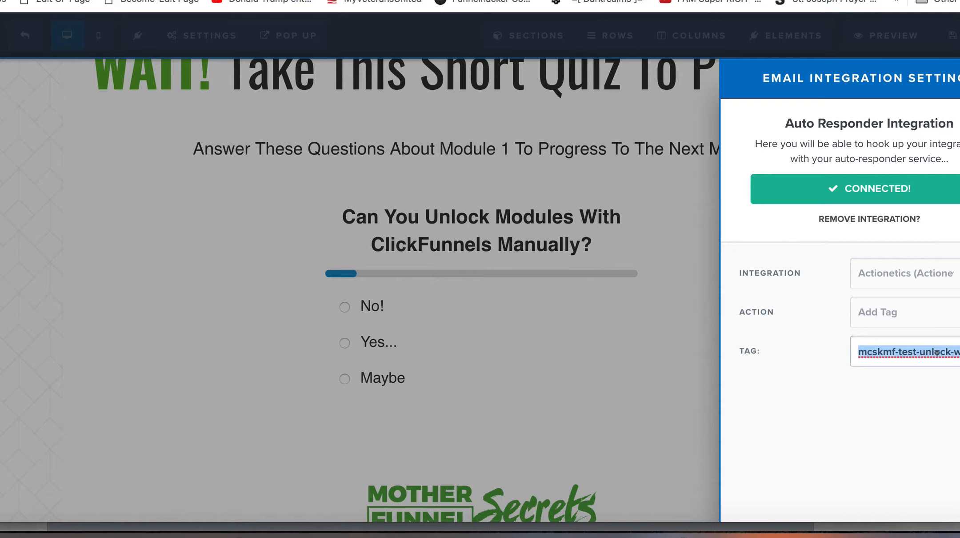
{"action": "double_click", "coordinate": [878, 352]}
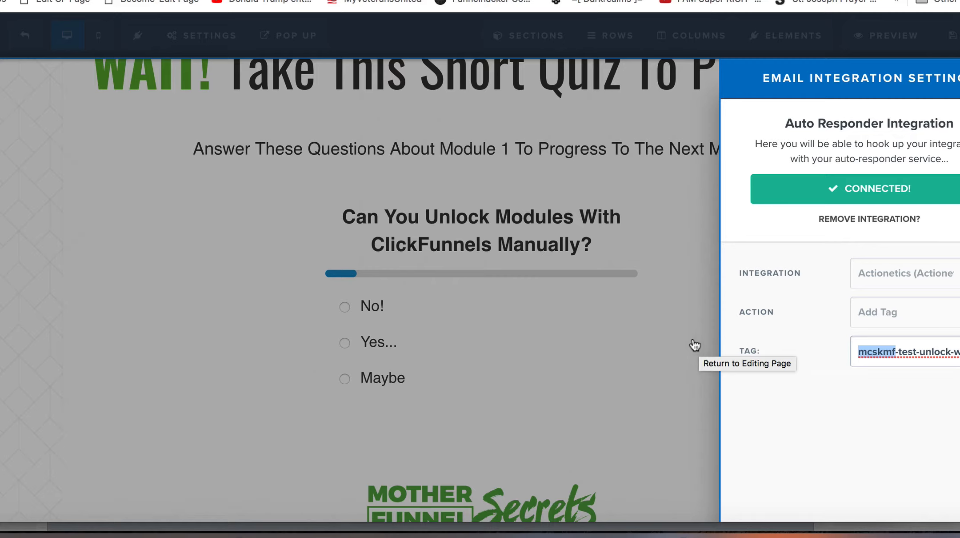
{"action": "left_click", "coordinate": [549, 358]}
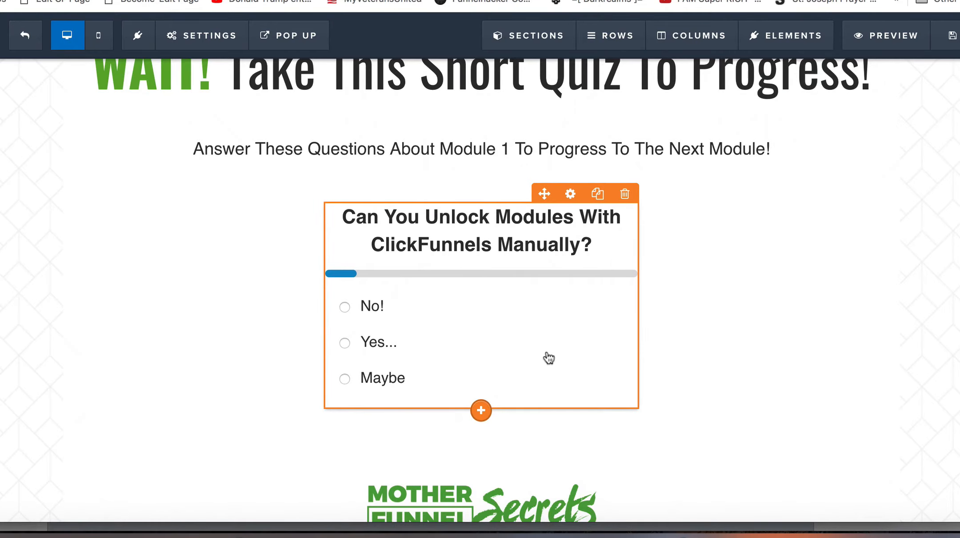
Step: View the pop-up's email field and unlock button, and leave the page editor without saving
{"action": "mouse_move", "coordinate": [293, 36]}
{"action": "left_click", "coordinate": [309, 70]}
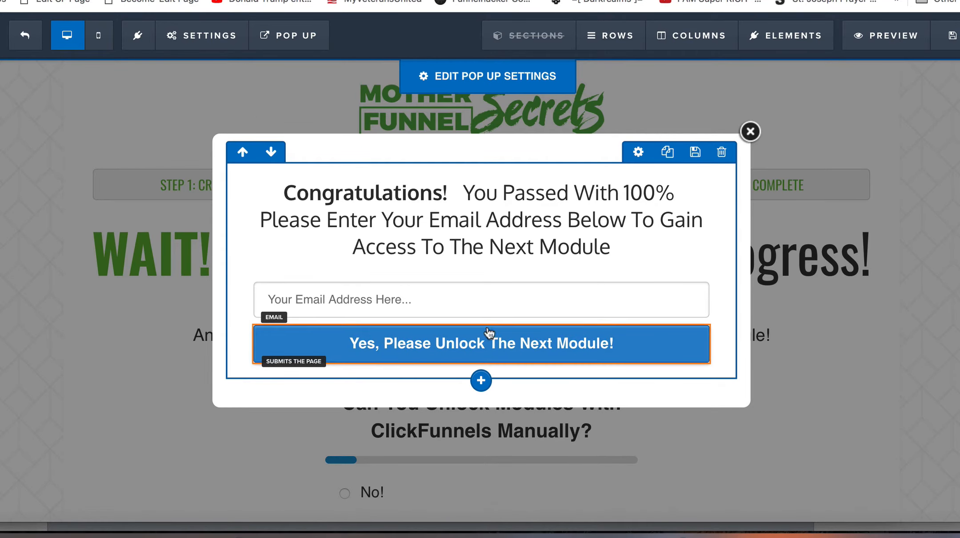
{"action": "left_click", "coordinate": [751, 131]}
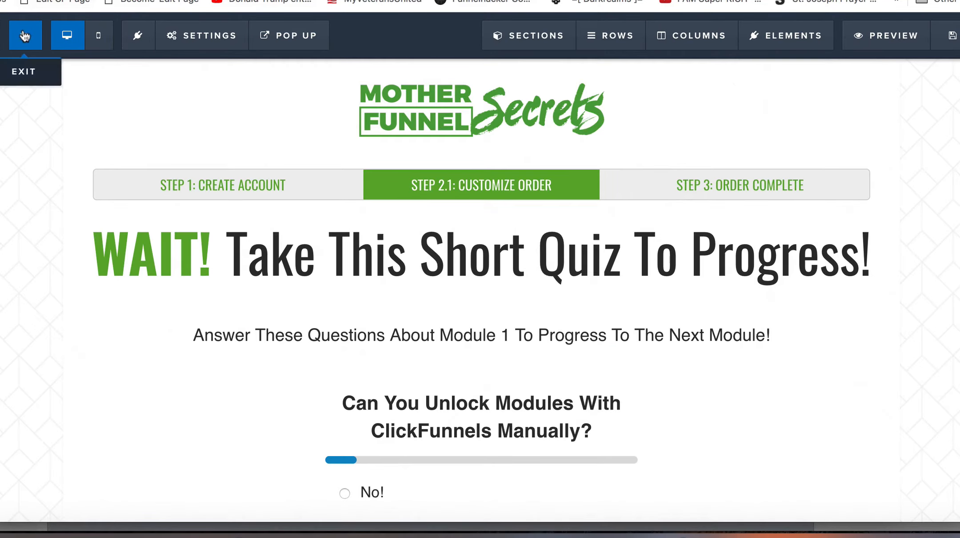
{"action": "left_click", "coordinate": [25, 35]}
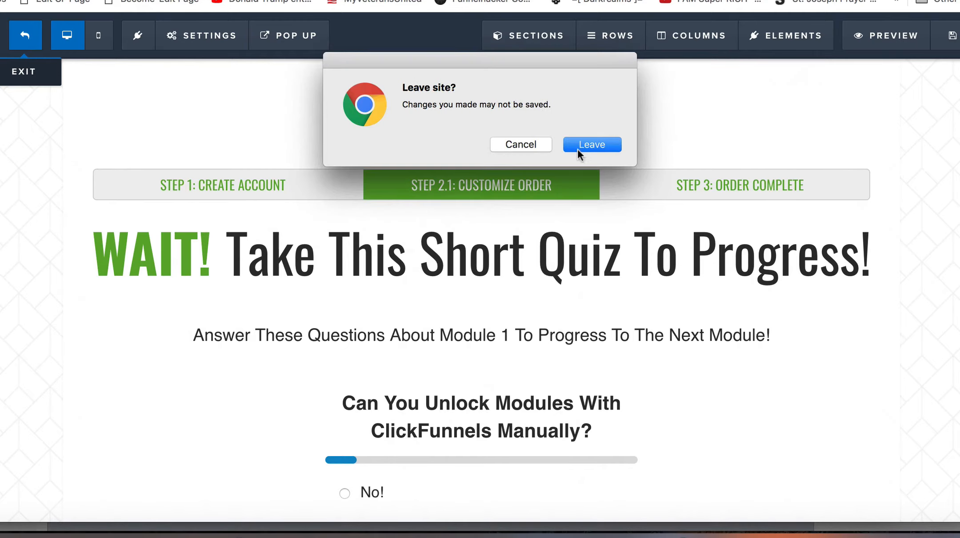
{"action": "left_click", "coordinate": [578, 148]}
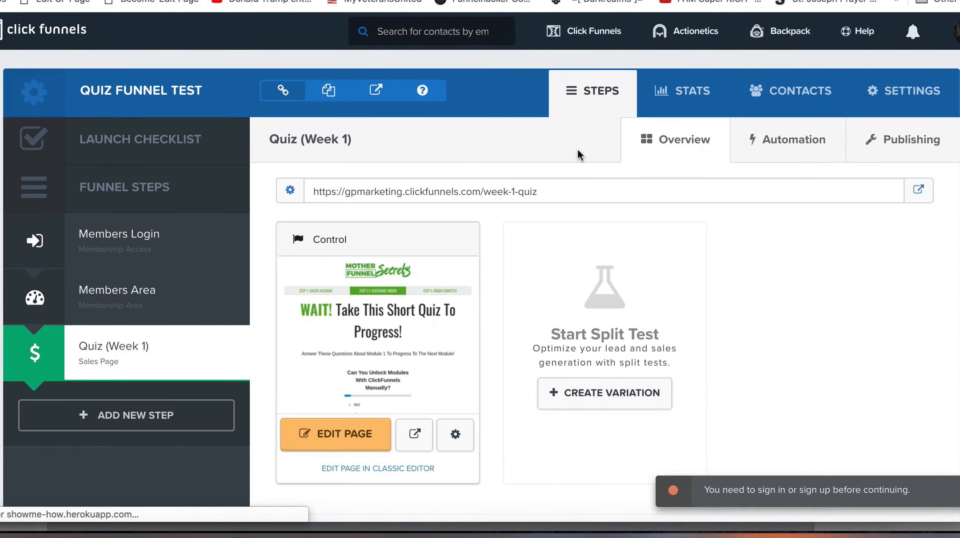